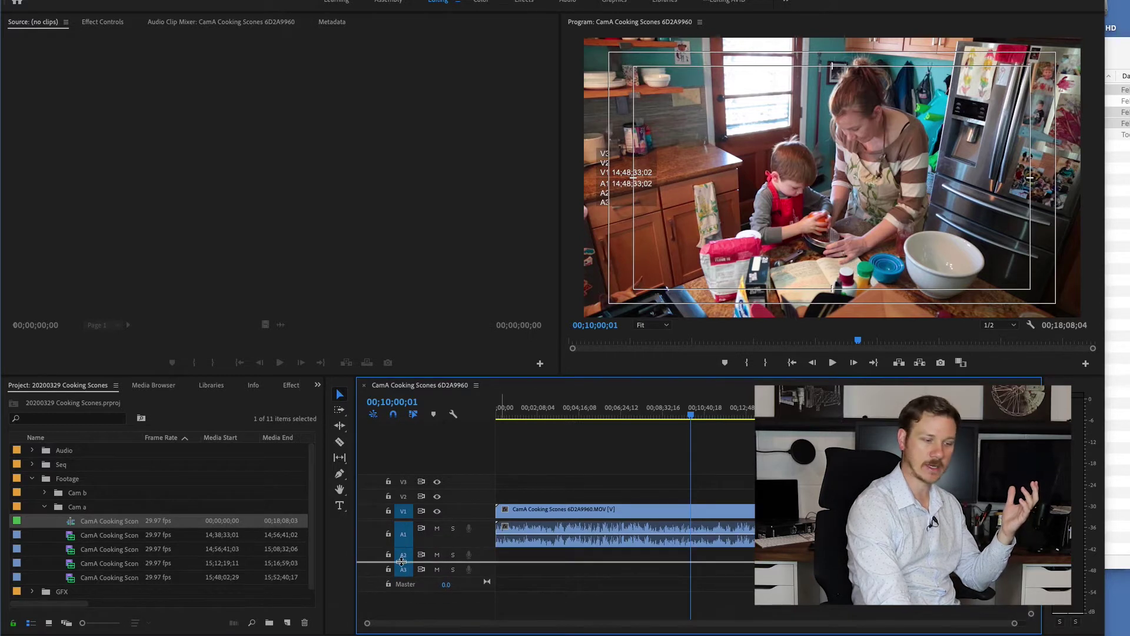
Enlarge the Video 1 track height and move the playhead to about 00;07;58;28
{"action": "left_click_drag", "start_coordinate": [400, 502], "coordinate": [406, 474]}
{"action": "left_click_drag", "start_coordinate": [708, 410], "coordinate": [651, 412]}
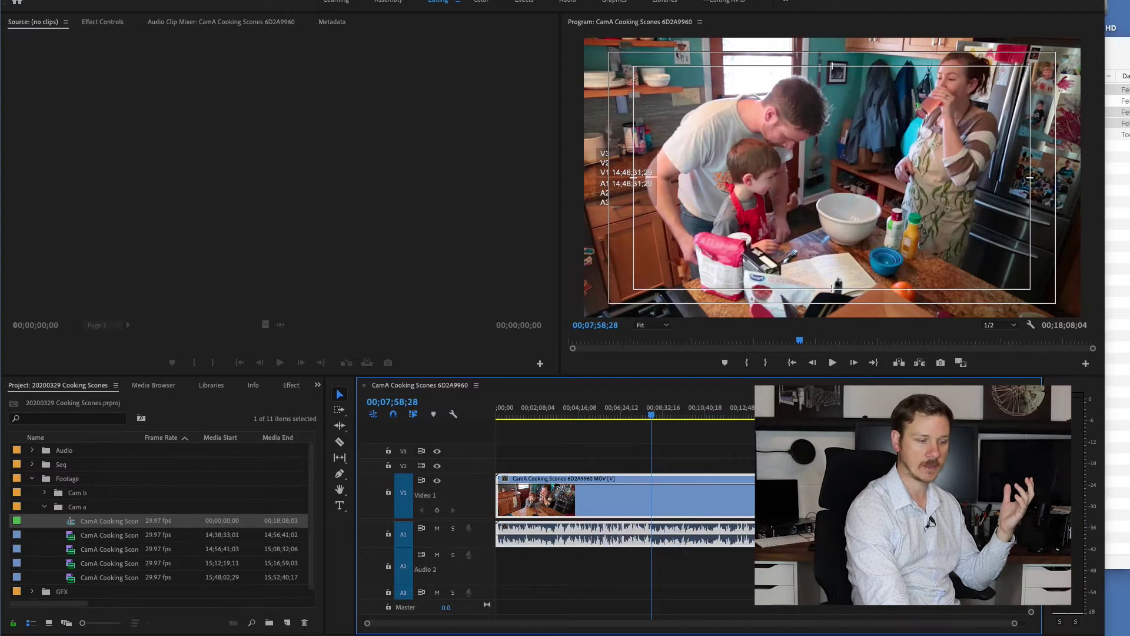
Try trimming the start and end of the Video 1 clip, extending both edges back to its full length
{"action": "left_click_drag", "start_coordinate": [851, 497], "coordinate": [677, 502]}
{"action": "left_click_drag", "start_coordinate": [572, 499], "coordinate": [818, 497]}
{"action": "left_click_drag", "start_coordinate": [573, 502], "coordinate": [716, 504]}
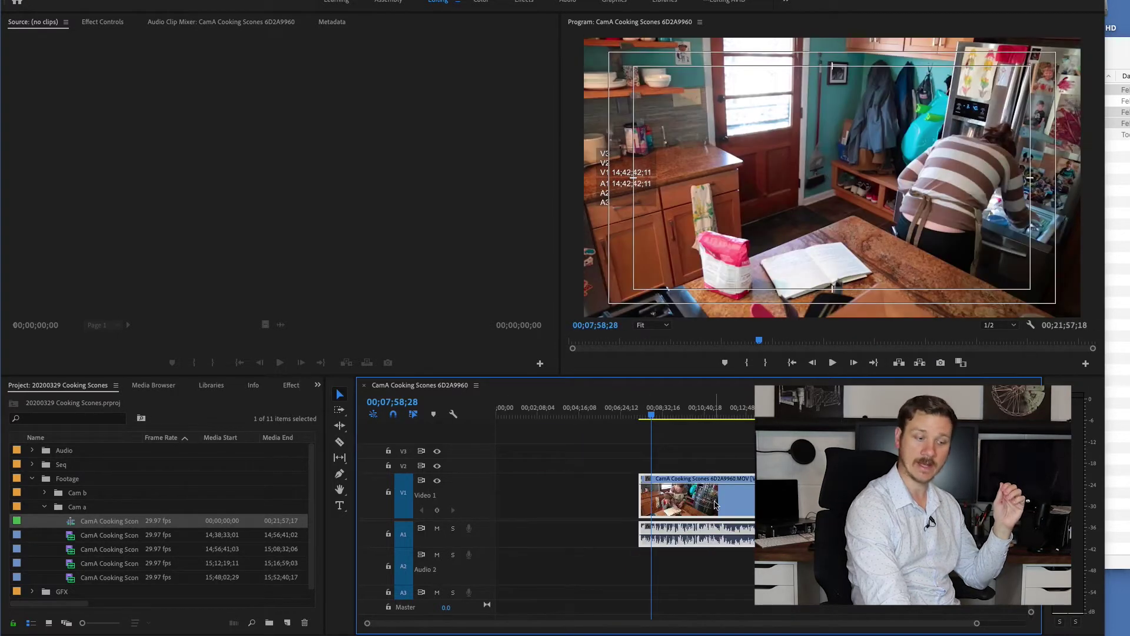
{"action": "left_click_drag", "start_coordinate": [640, 500], "coordinate": [390, 514]}
{"action": "left_click_drag", "start_coordinate": [753, 501], "coordinate": [673, 501]}
Move the playhead to about 00;12;04;23 and open its timecode for editing in the timeline and the program monitor
{"action": "left_click_drag", "start_coordinate": [611, 413], "coordinate": [732, 416]}
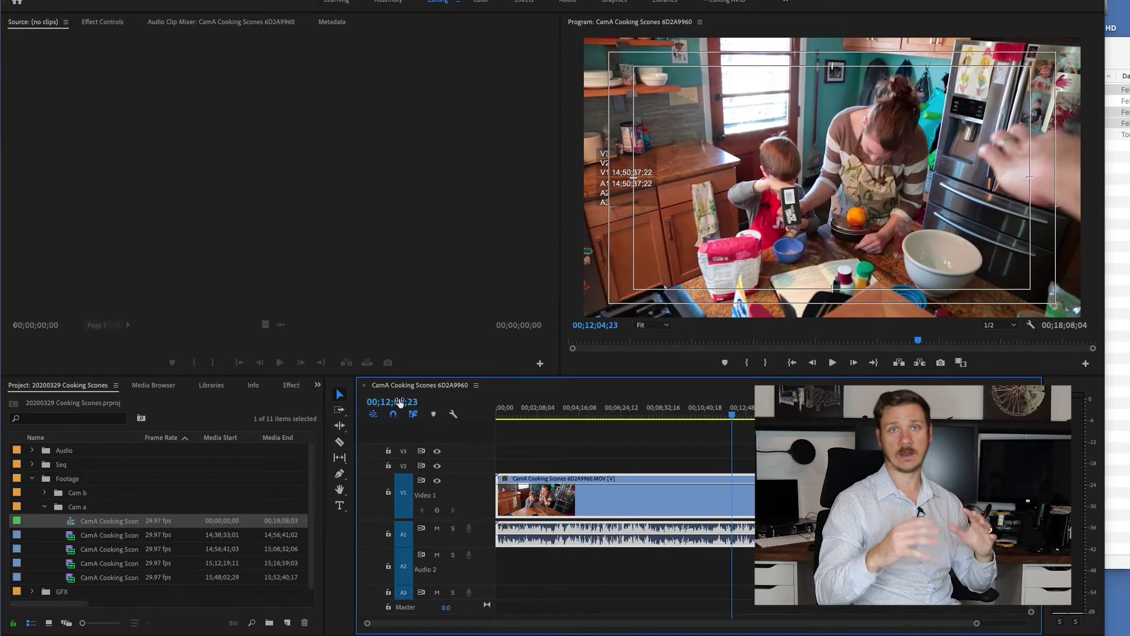
{"action": "left_click", "coordinate": [429, 401]}
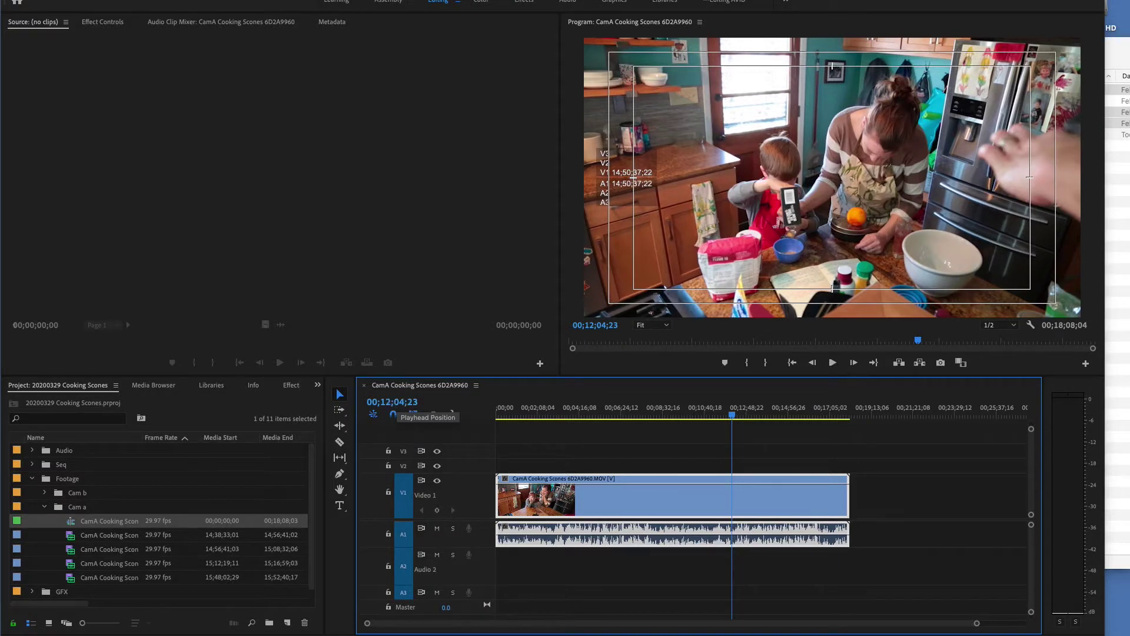
{"action": "left_click", "coordinate": [391, 402]}
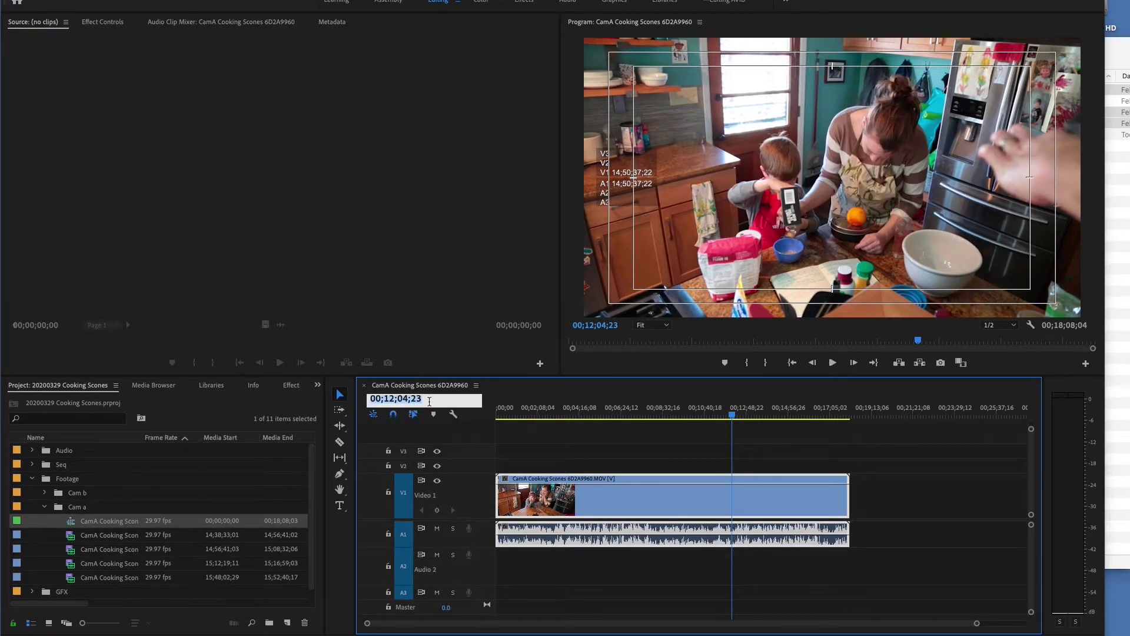
{"action": "left_click", "coordinate": [607, 327]}
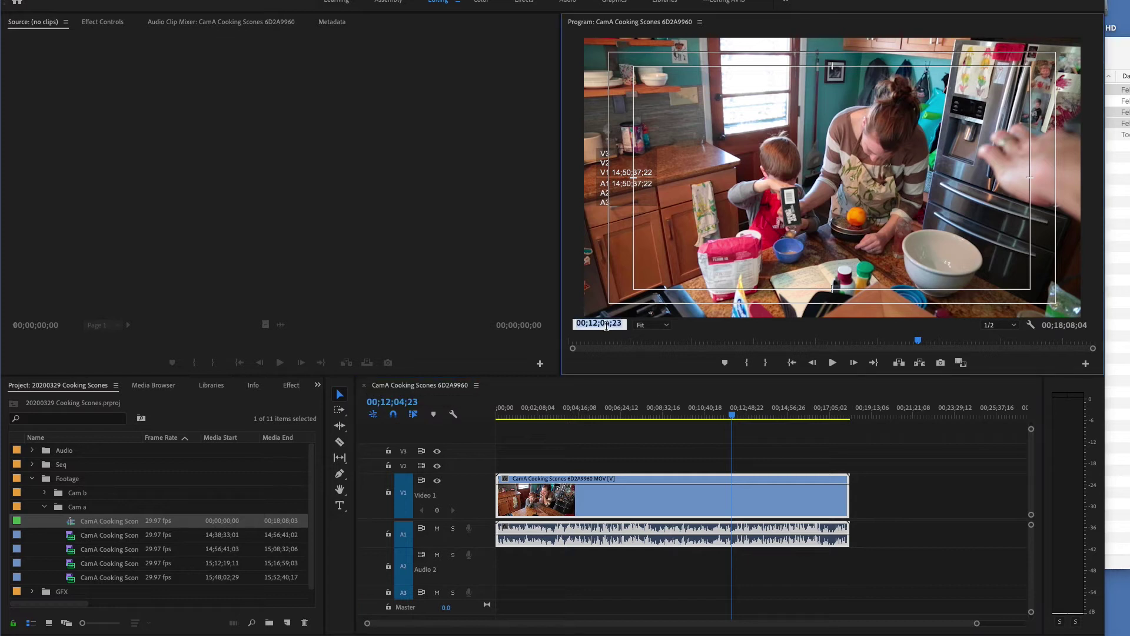
Place the playhead at about 00;12;10;05 and scrub through the individual frames around it at a close timeline zoom
{"action": "left_click", "coordinate": [734, 416]}
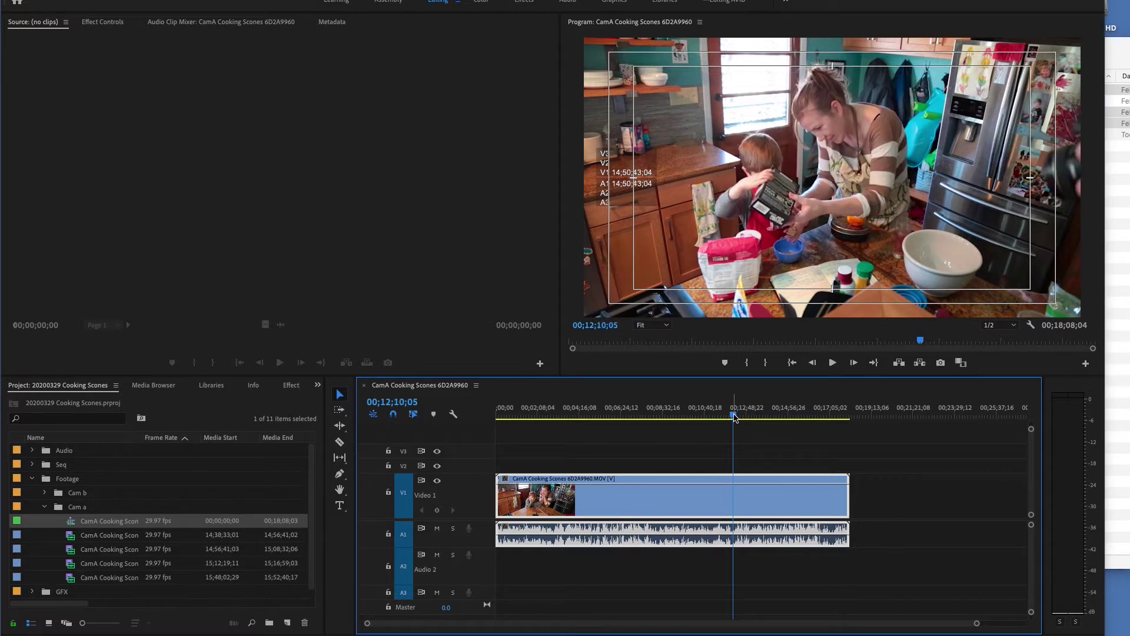
{"action": "key", "text": "equal"}
{"action": "key", "text": "equal"}
{"action": "key", "text": "equal"}
{"action": "key", "text": "equal"}
{"action": "key", "text": "equal"}
{"action": "key", "text": "equal"}
{"action": "key", "text": "equal"}
{"action": "key", "text": "equal"}
{"action": "key", "text": "equal"}
{"action": "key", "text": "equal"}
{"action": "key", "text": "equal"}
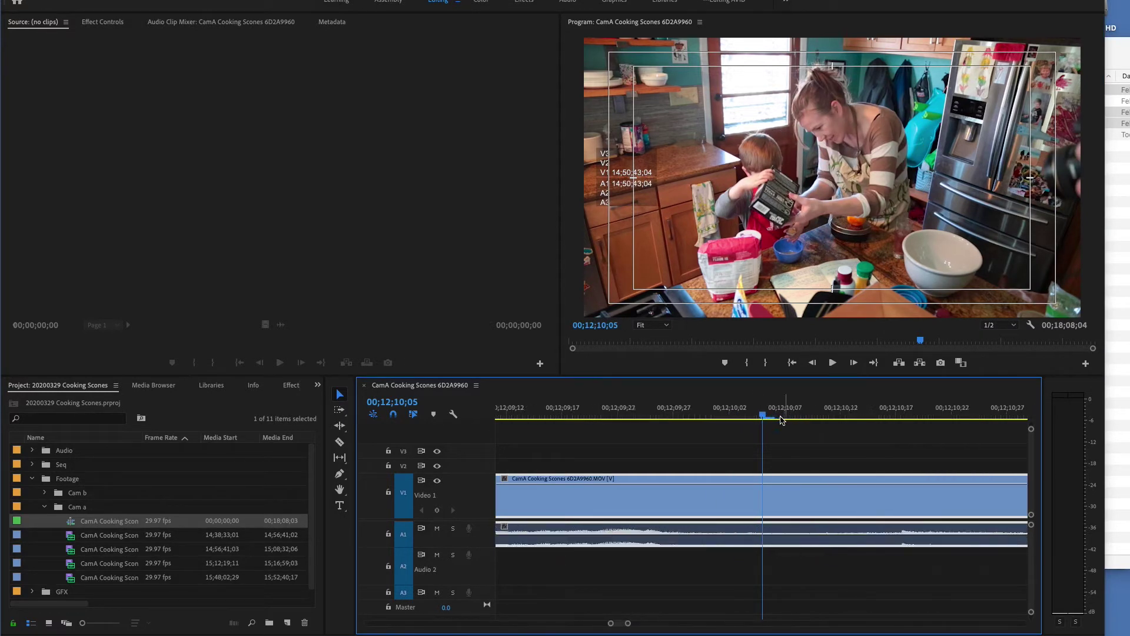
{"action": "left_click_drag", "start_coordinate": [764, 418], "coordinate": [570, 424]}
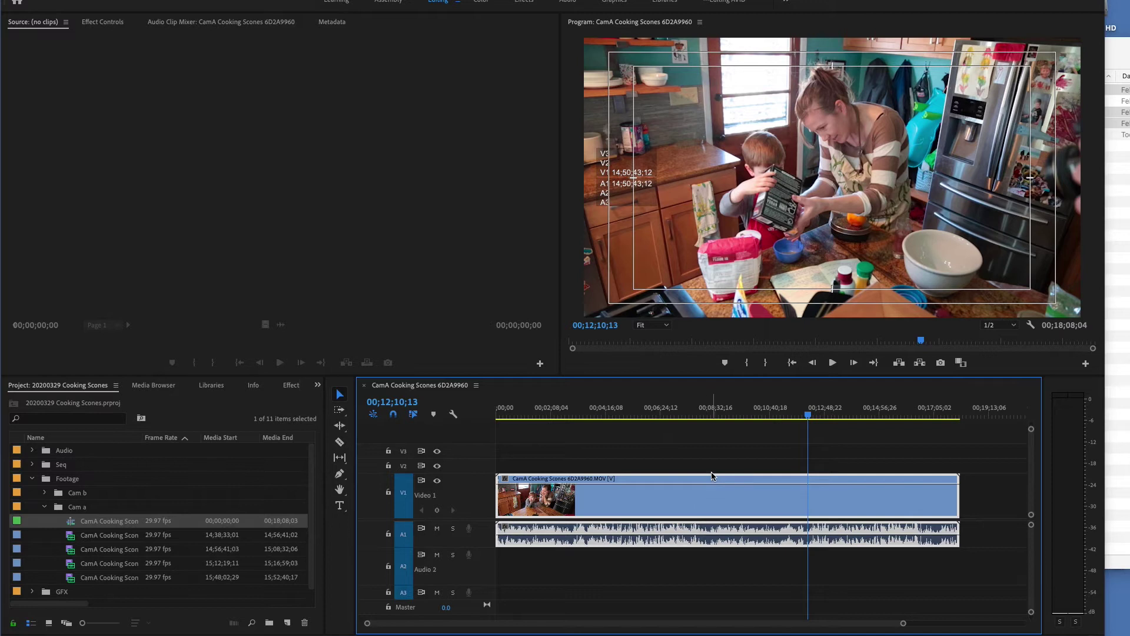
Place the CamA Cooking Scones 6D2A9961 clip on Video 3 near the first clip's end and trim its end shorter
{"action": "key", "text": "equal"}
{"action": "key", "text": "equal"}
{"action": "key", "text": "minus"}
{"action": "key", "text": "minus"}
{"action": "key", "text": "minus"}
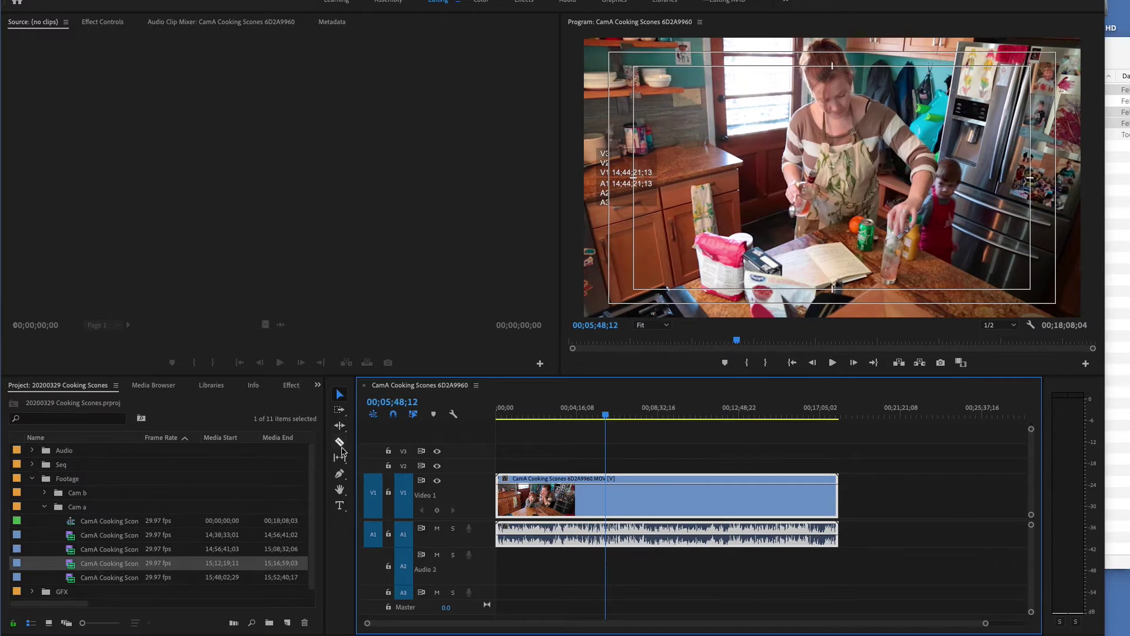
{"action": "left_click_drag", "start_coordinate": [106, 549], "coordinate": [766, 448]}
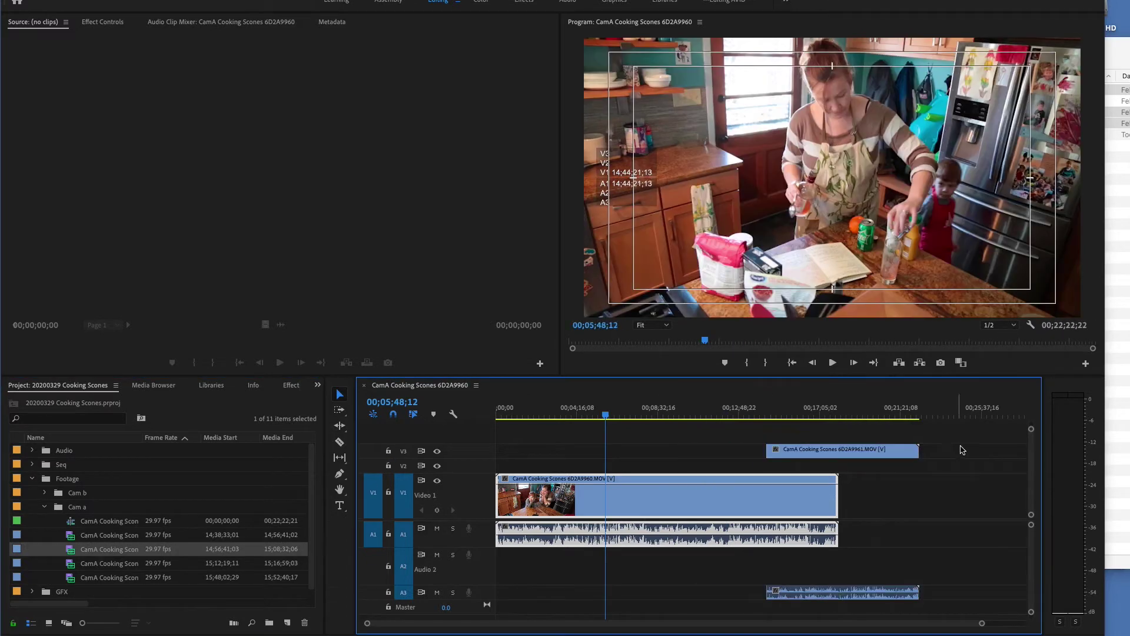
{"action": "left_click_drag", "start_coordinate": [919, 451], "coordinate": [862, 456]}
Trim both ends of the 6D2A9960 clip and move the 6D2A9961 clip's video and audio to Video 1 and Audio 1
{"action": "left_click_drag", "start_coordinate": [836, 499], "coordinate": [702, 499]}
{"action": "left_click_drag", "start_coordinate": [497, 499], "coordinate": [575, 499]}
{"action": "left_click_drag", "start_coordinate": [818, 450], "coordinate": [771, 496]}
{"action": "left_click_drag", "start_coordinate": [767, 583], "coordinate": [768, 535]}
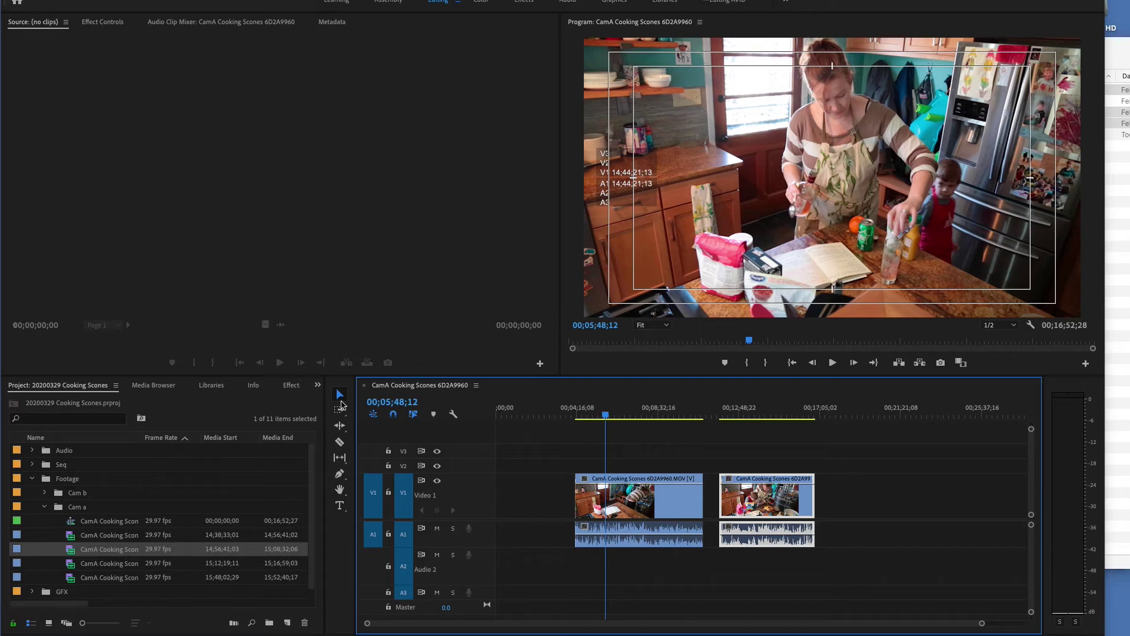
Try Track Select Forward on the two clips, undo the last audio move and put the second clip's audio back on Audio 1
{"action": "left_click", "coordinate": [338, 415]}
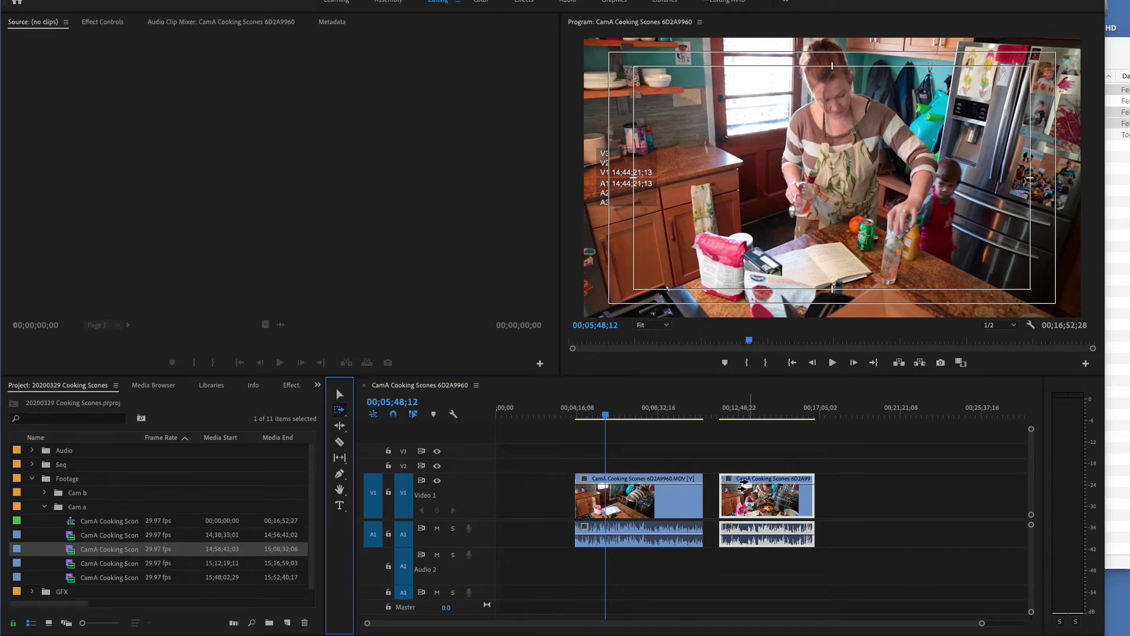
{"action": "left_click", "coordinate": [663, 492]}
{"action": "left_click", "coordinate": [776, 489]}
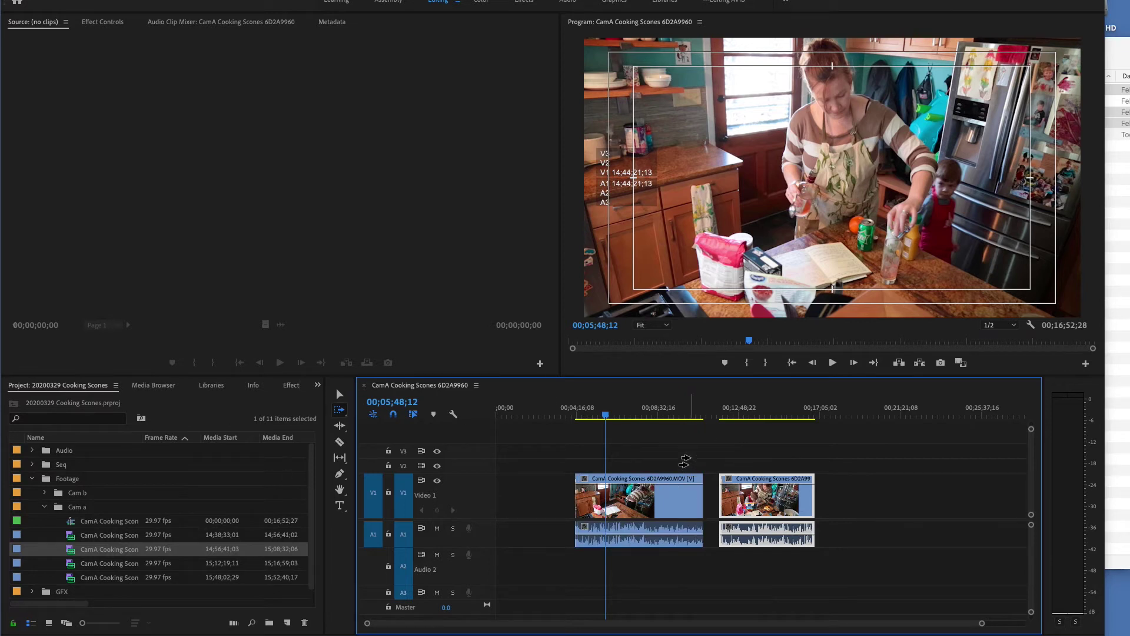
{"action": "key", "text": "super+z"}
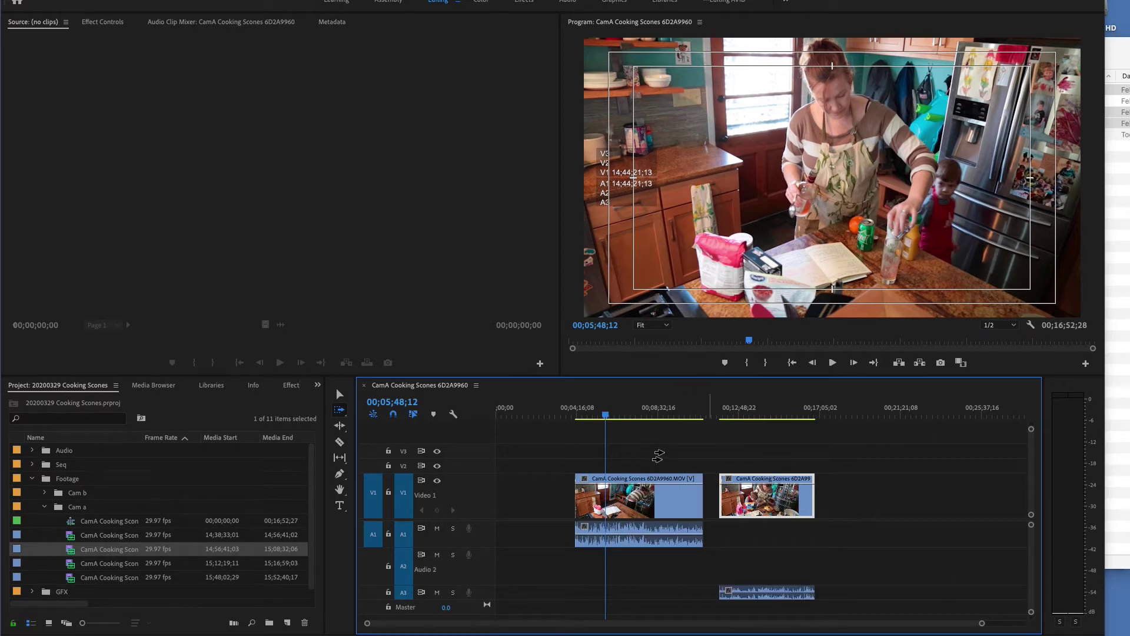
{"action": "left_click_drag", "start_coordinate": [757, 595], "coordinate": [757, 563]}
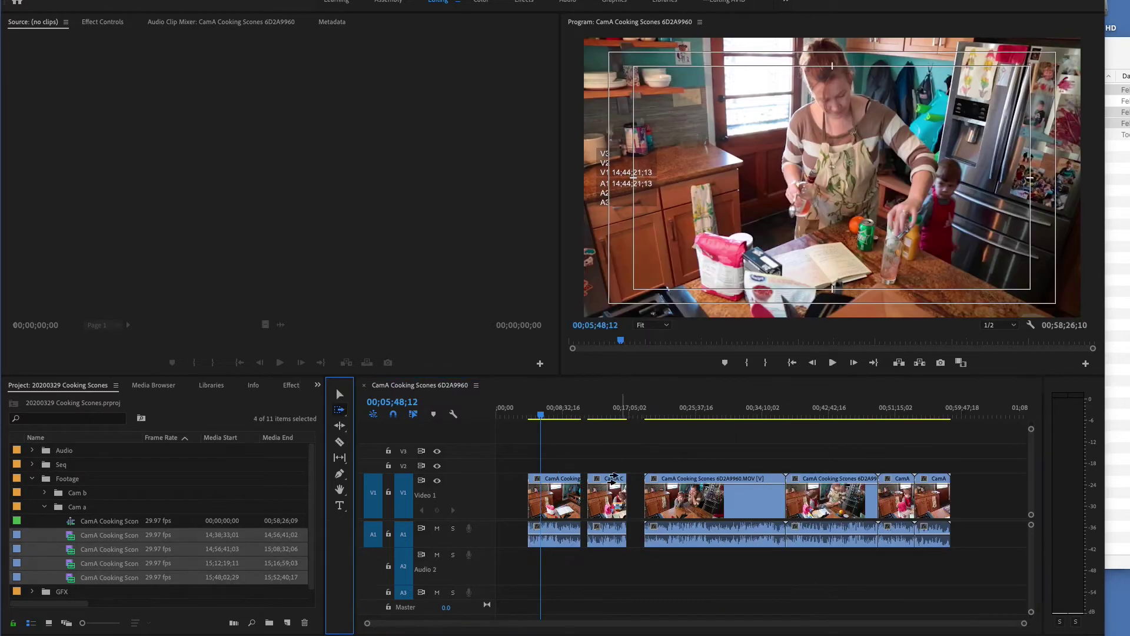
Select every clip from the second one onward with Track Select Forward and shift them to widen the gap after the first clip
{"action": "left_click", "coordinate": [612, 479]}
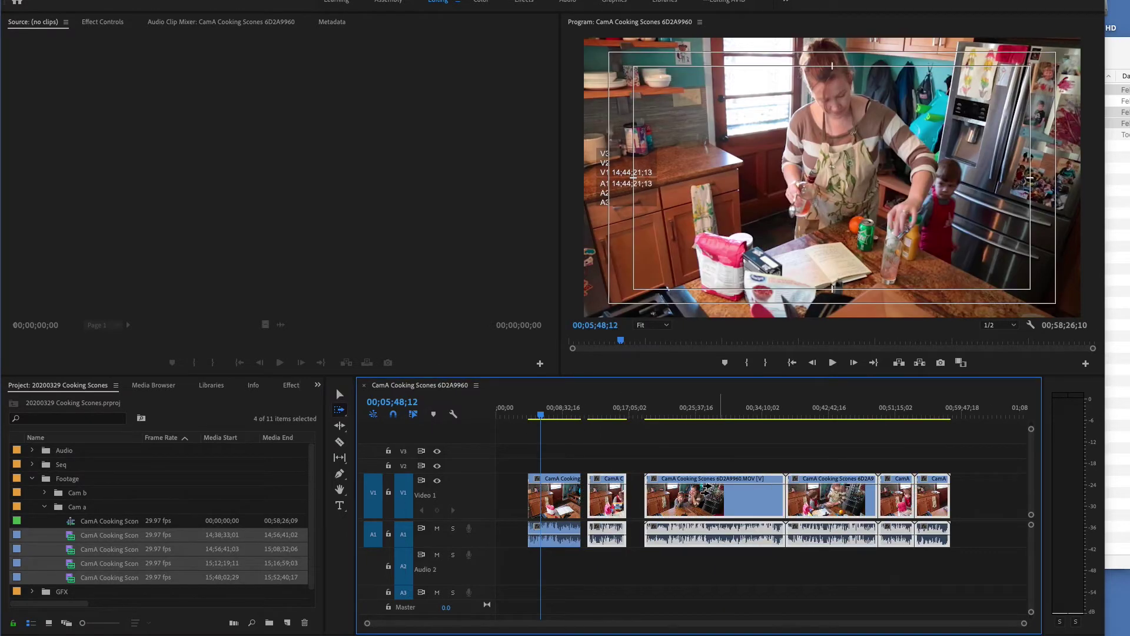
{"action": "left_click_drag", "start_coordinate": [616, 501], "coordinate": [668, 496]}
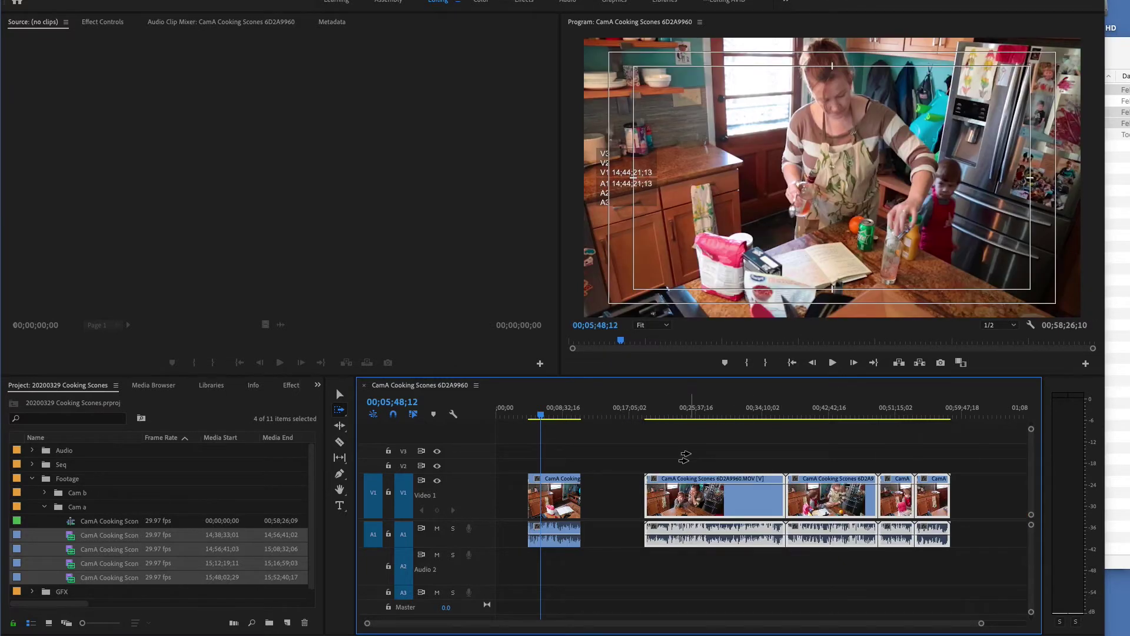
{"action": "key", "text": "super+z"}
{"action": "left_click_drag", "start_coordinate": [699, 497], "coordinate": [627, 500]}
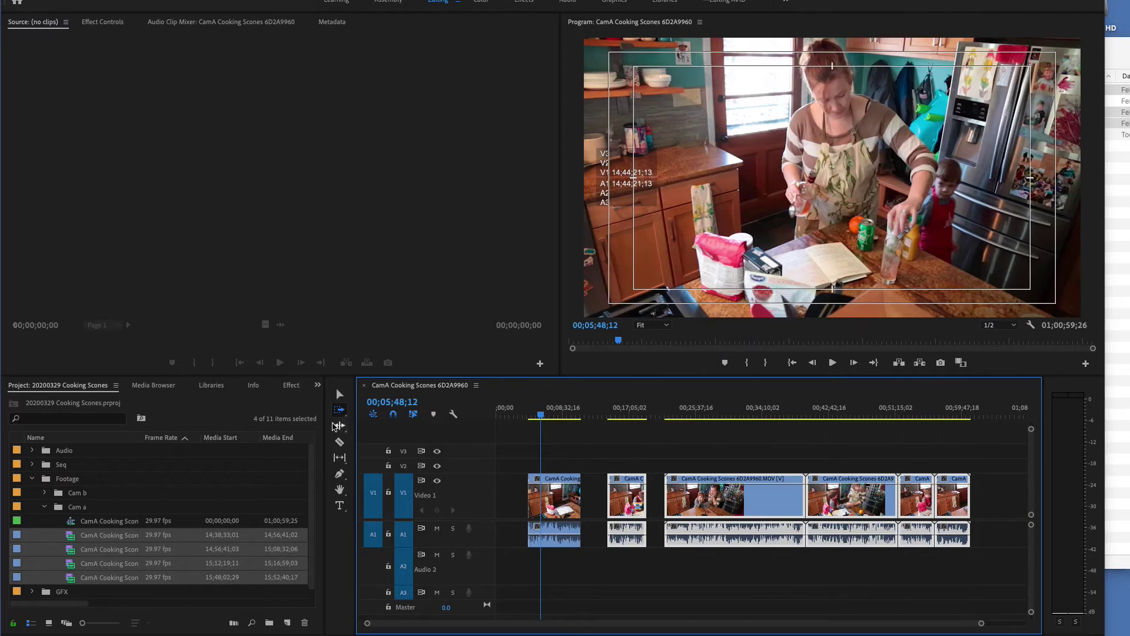
Cut the third clip at two points with the Razor tool and move its first piece earlier in the timeline
{"action": "left_click", "coordinate": [338, 444]}
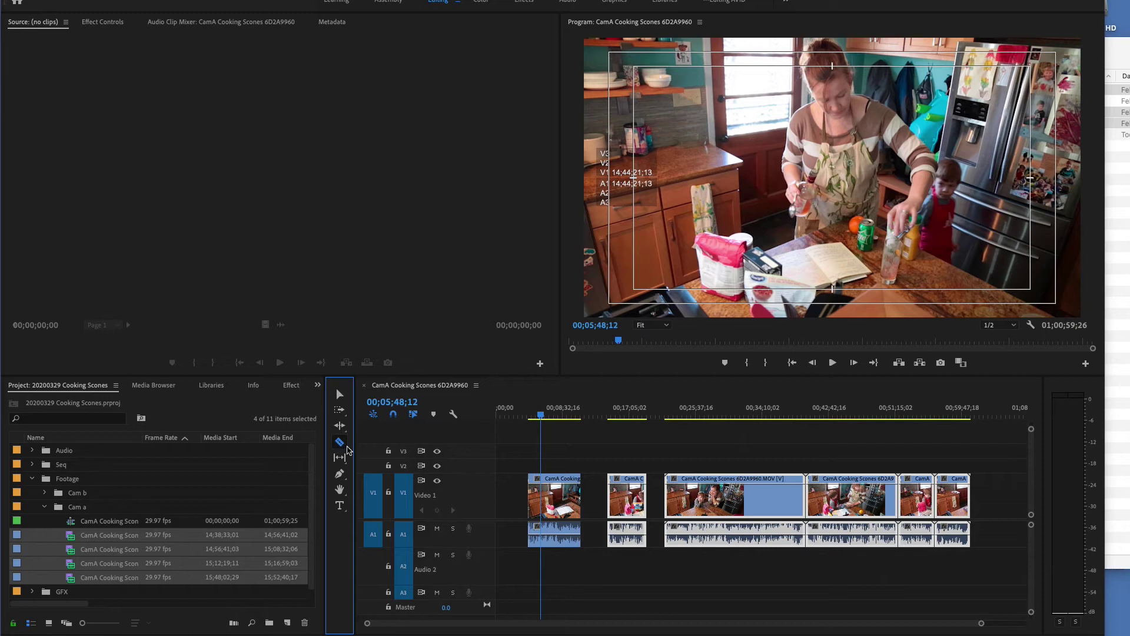
{"action": "left_click", "coordinate": [339, 443]}
{"action": "left_click", "coordinate": [701, 499]}
{"action": "left_click", "coordinate": [738, 500]}
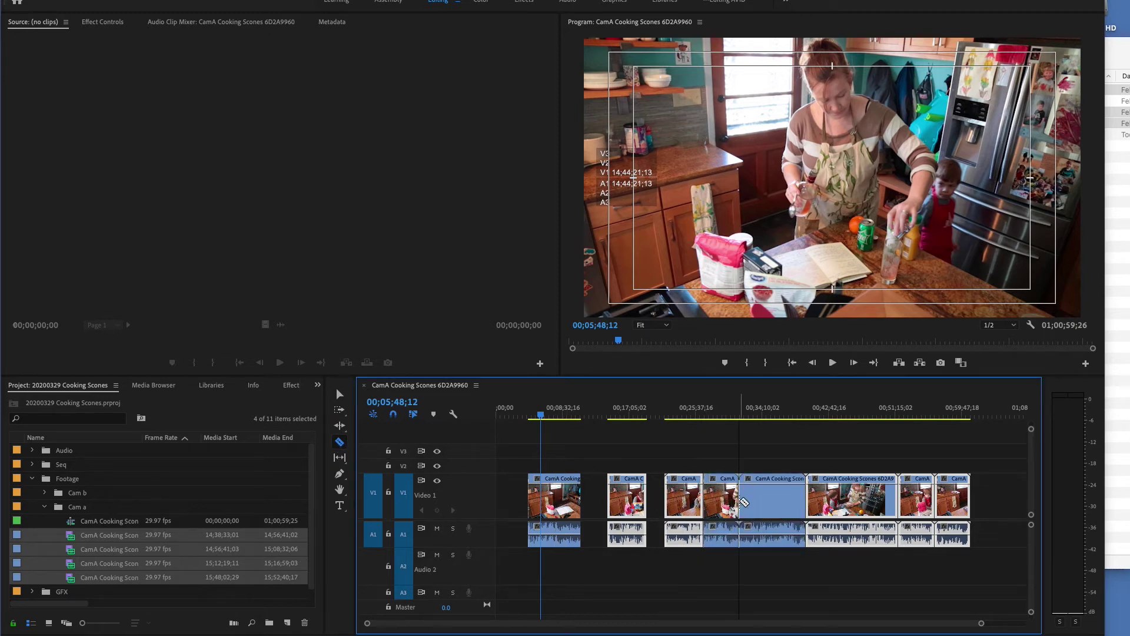
{"action": "key", "text": "v"}
{"action": "left_click_drag", "start_coordinate": [690, 498], "coordinate": [678, 497]}
Scrub through the cut clips on Video 1 to review them and return the playhead to the sequence start
{"action": "left_click", "coordinate": [689, 469]}
{"action": "key", "text": "equal"}
{"action": "key", "text": "equal"}
{"action": "key", "text": "equal"}
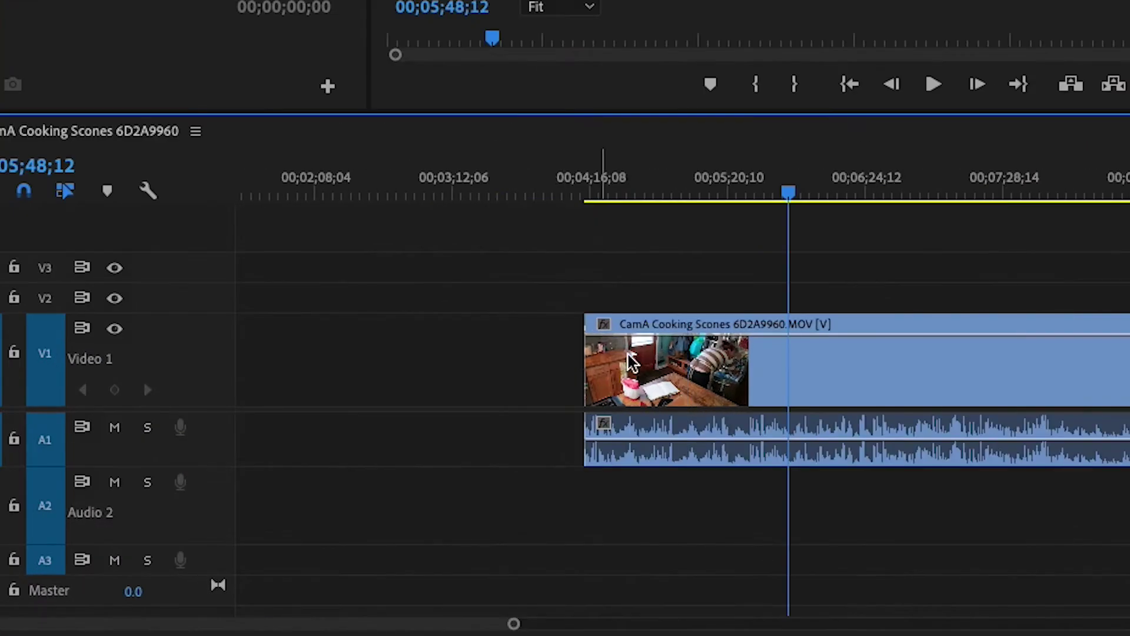
{"action": "key", "text": "minus"}
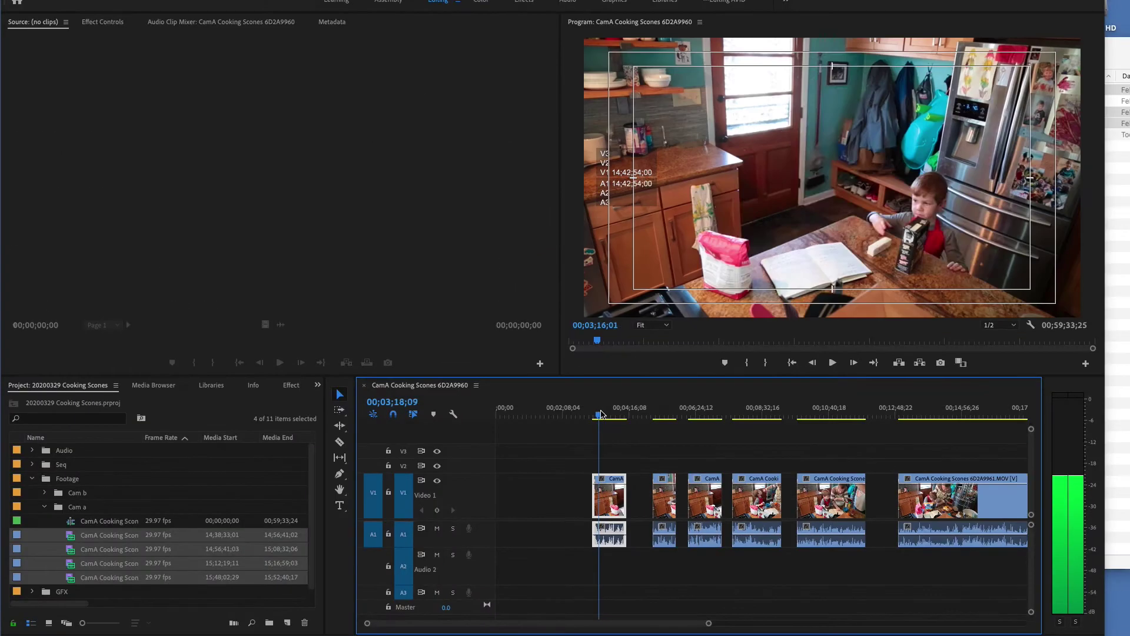
{"action": "left_click", "coordinate": [483, 193]}
{"action": "left_click_drag", "start_coordinate": [616, 415], "coordinate": [710, 415]}
{"action": "left_click", "coordinate": [736, 463]}
{"action": "key", "text": "minus"}
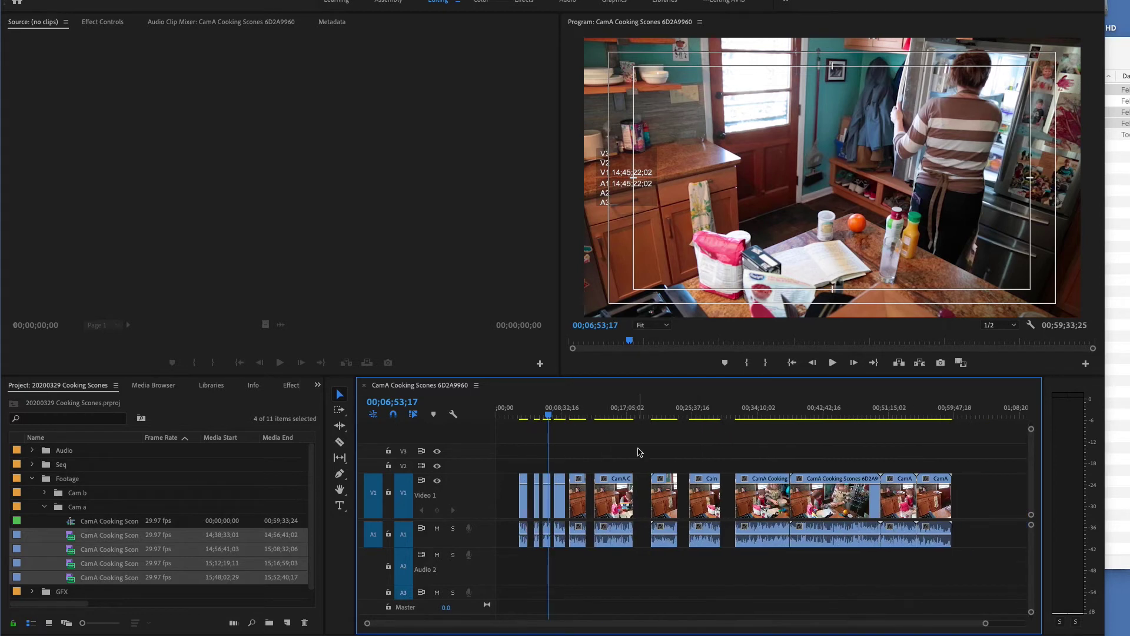
{"action": "left_click_drag", "start_coordinate": [545, 410], "coordinate": [528, 411]}
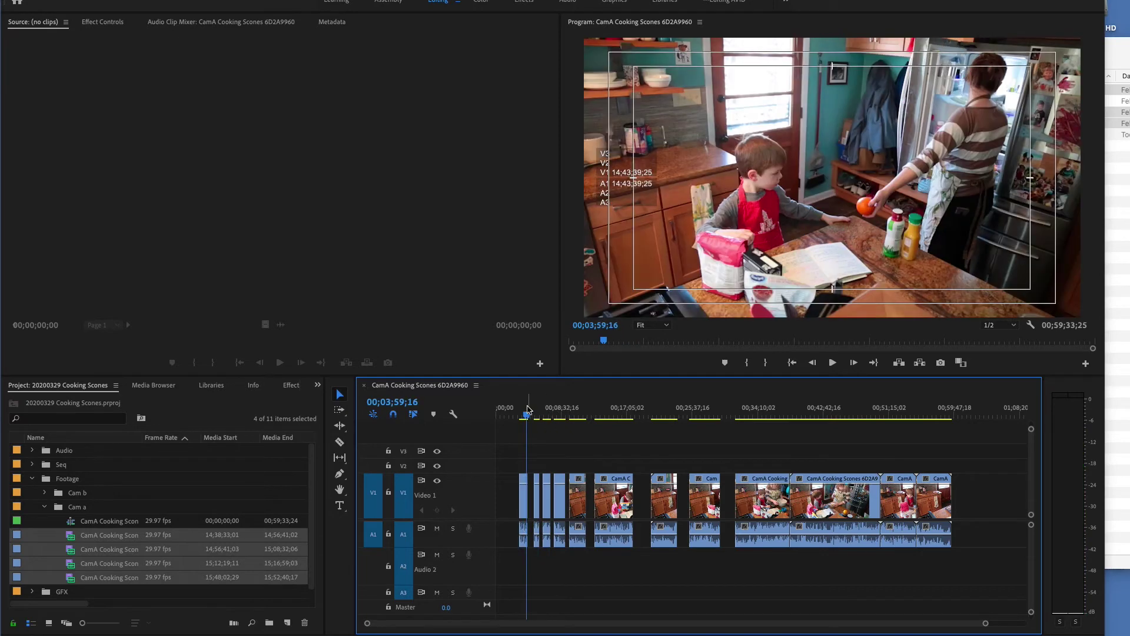
{"action": "key", "text": "Home"}
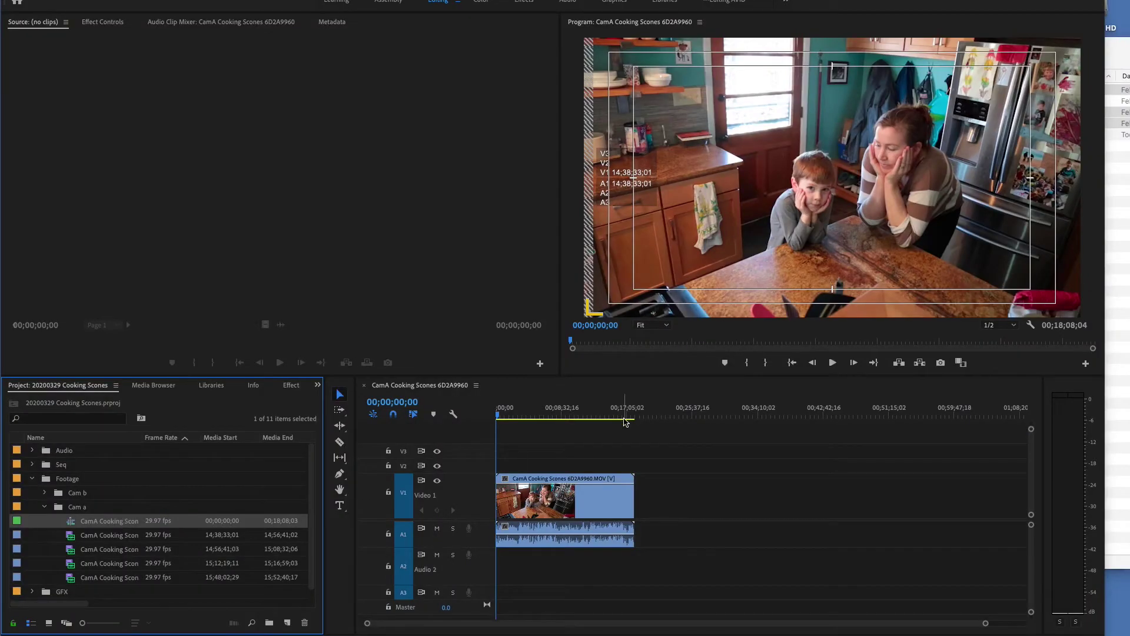
Rename the sequence in the Cam a bin as Sequence
{"action": "left_click", "coordinate": [439, 465]}
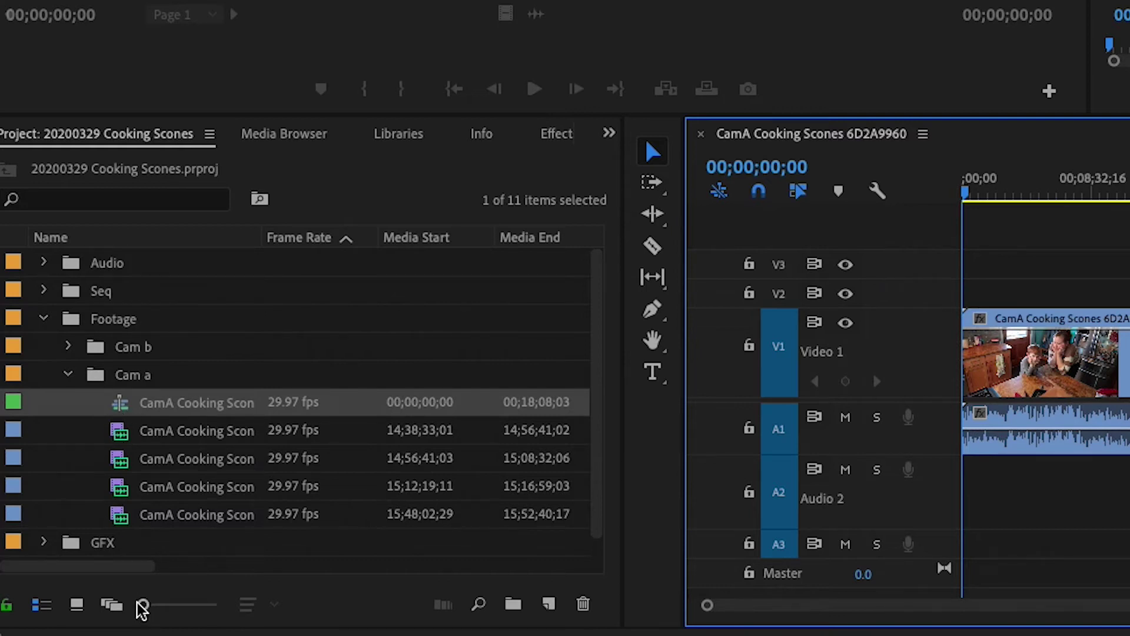
{"action": "mouse_move", "coordinate": [143, 605]}
{"action": "left_mouse_down"}
{"action": "mouse_move", "coordinate": [177, 605]}
{"action": "mouse_move", "coordinate": [143, 605]}
{"action": "left_mouse_up"}
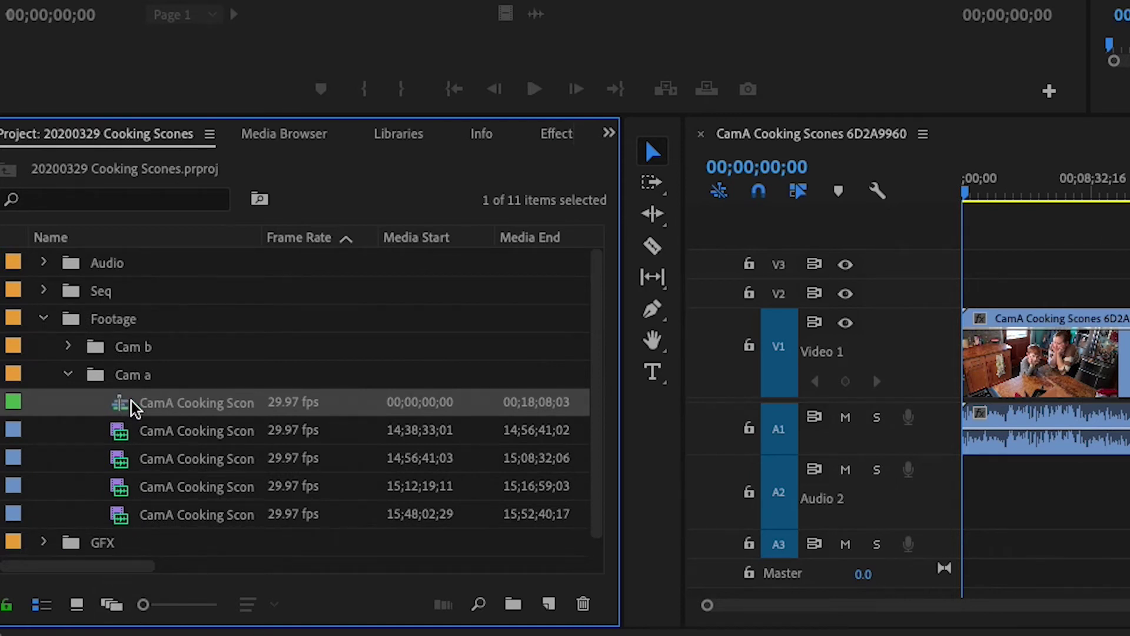
{"action": "left_click", "coordinate": [207, 399]}
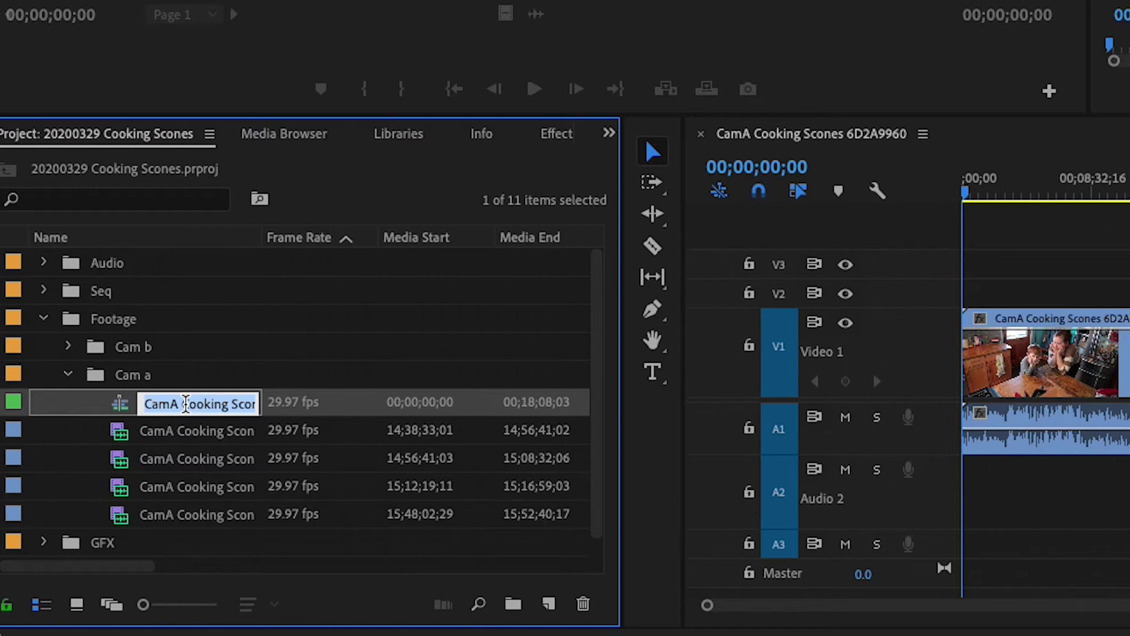
{"action": "type", "text": "Sequence"}
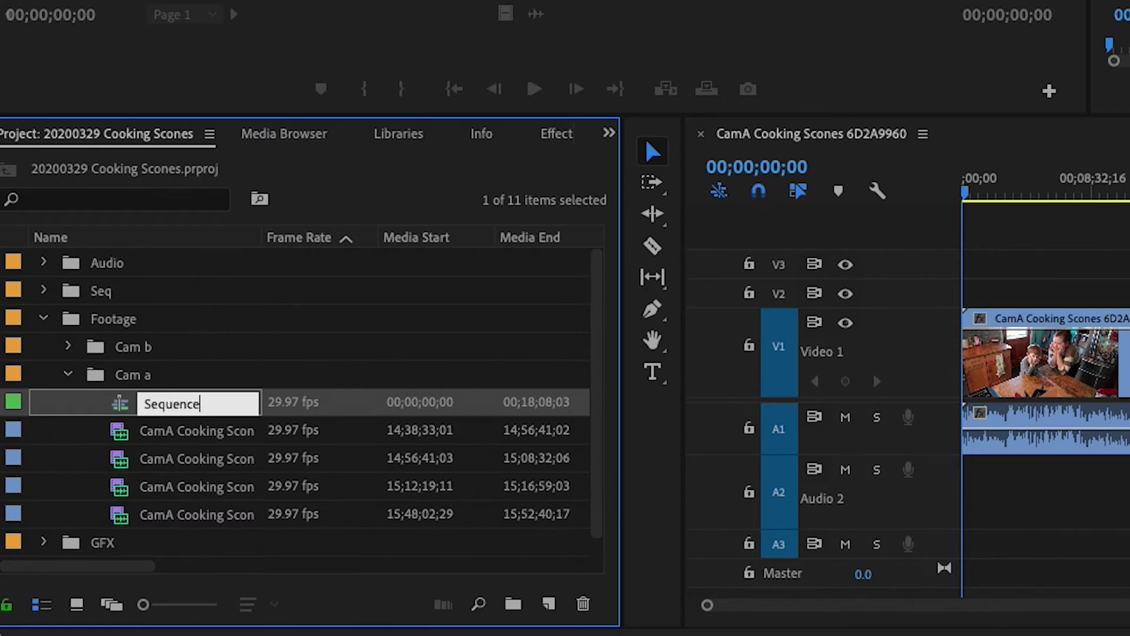
{"action": "key", "text": "Tab"}
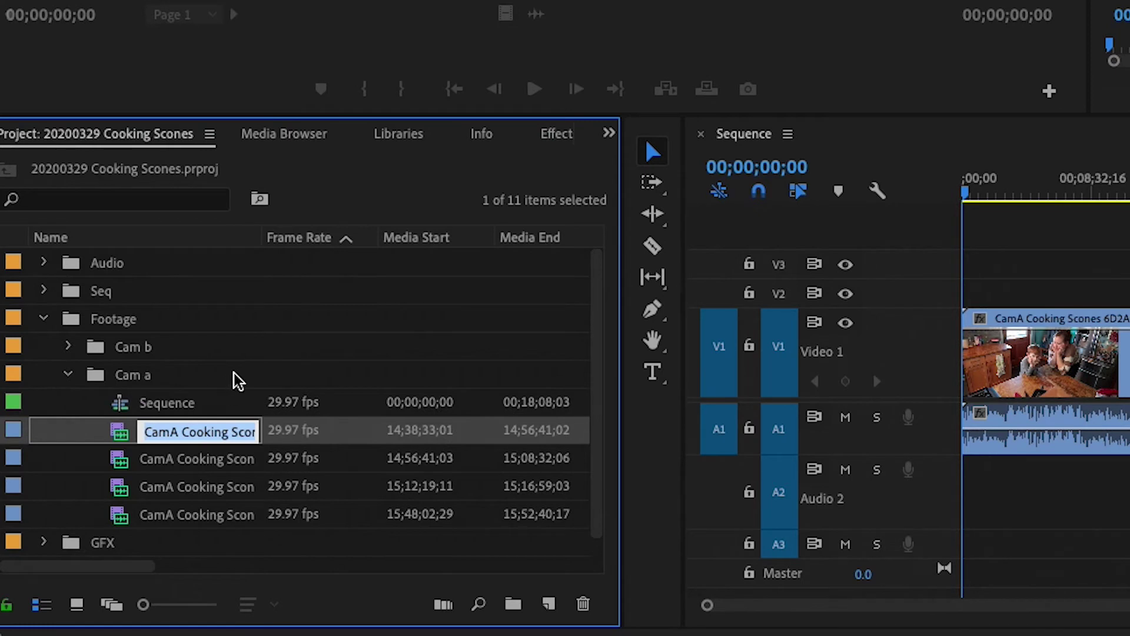
Move the sequence from the Cam a bin into the Seq bin, collapsing Cam a and expanding Seq
{"action": "left_click", "coordinate": [136, 411]}
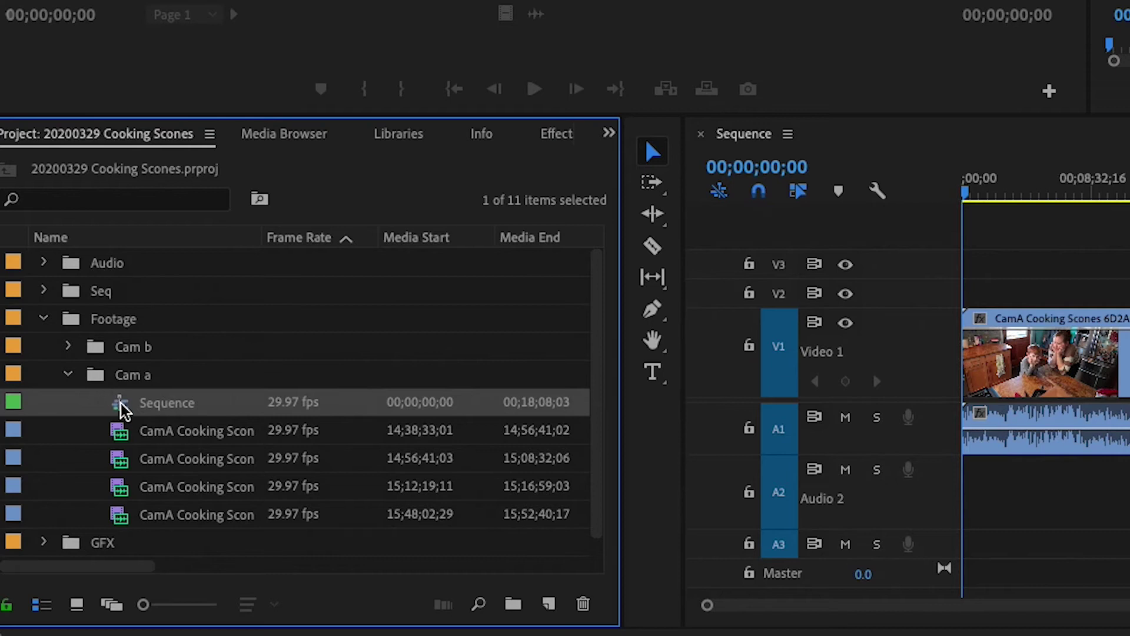
{"action": "left_click_drag", "start_coordinate": [122, 409], "coordinate": [82, 295]}
{"action": "left_click", "coordinate": [68, 374]}
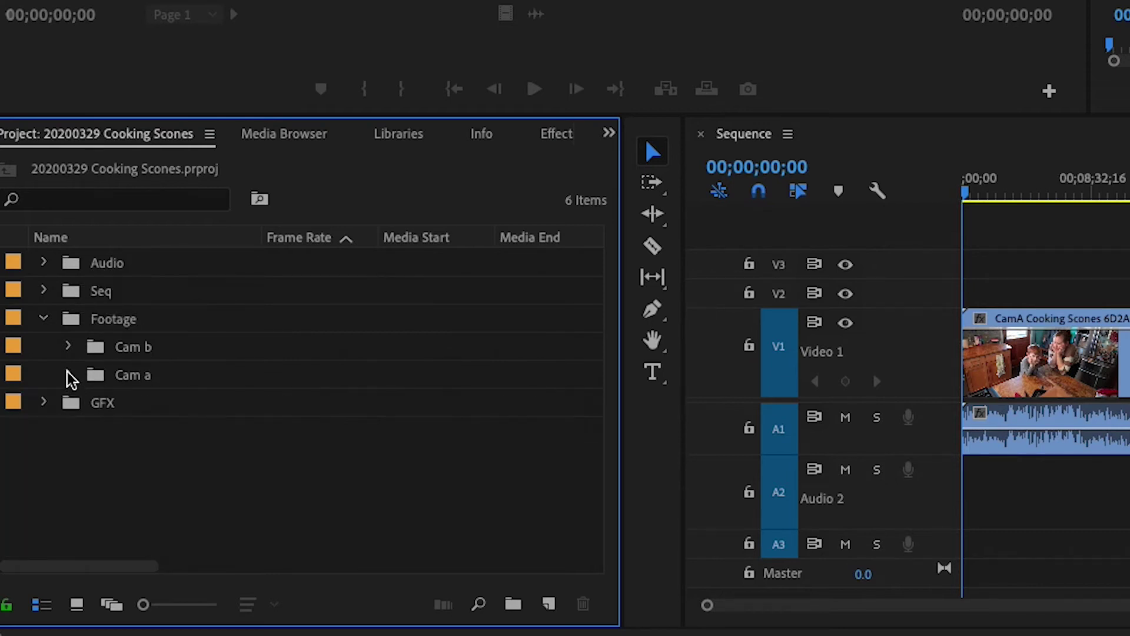
{"action": "left_click", "coordinate": [41, 291]}
Rename the sequence in the Seq bin as Cooking Scones 20200411a and widen the Name column
{"action": "left_click", "coordinate": [177, 322]}
{"action": "left_click", "coordinate": [144, 319]}
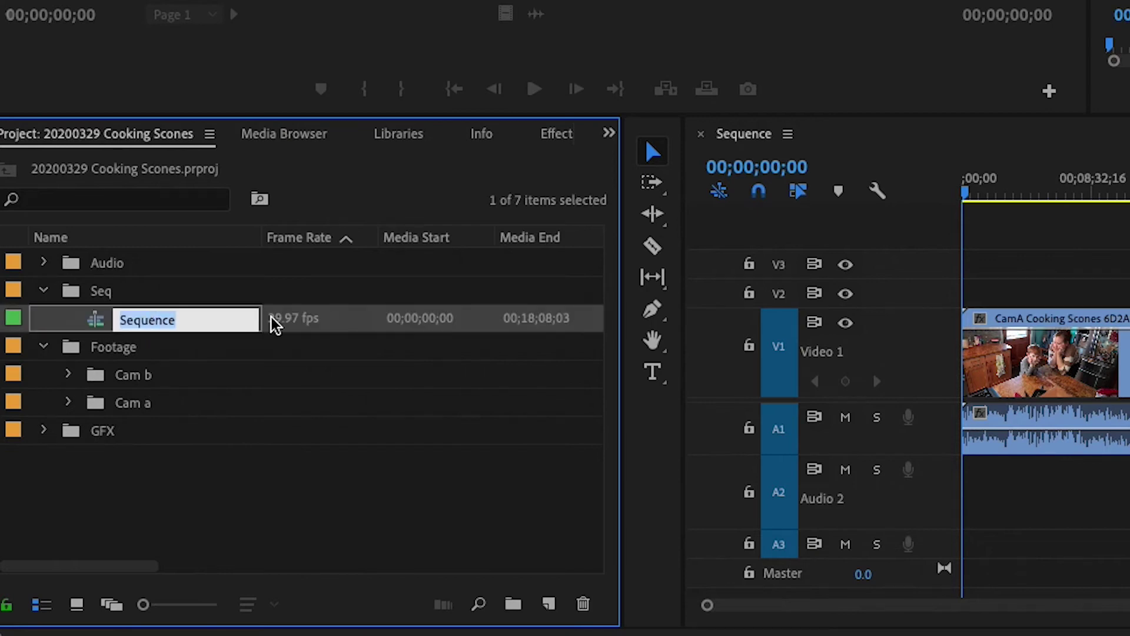
{"action": "type", "text": "Cooking Scones 20"}
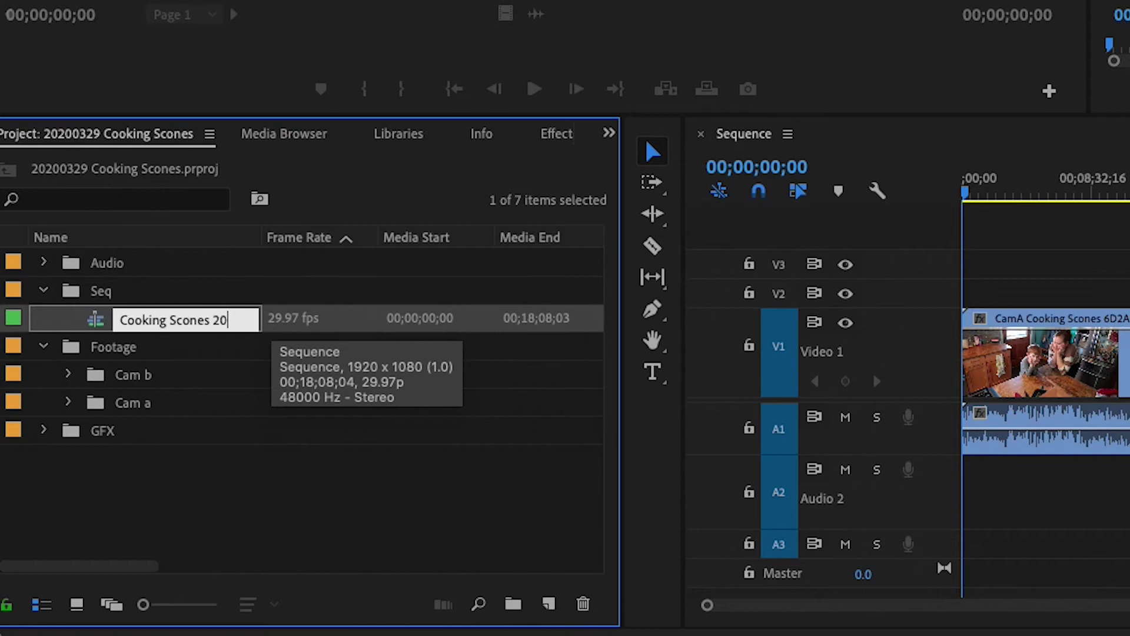
{"action": "type", "text": "200411a"}
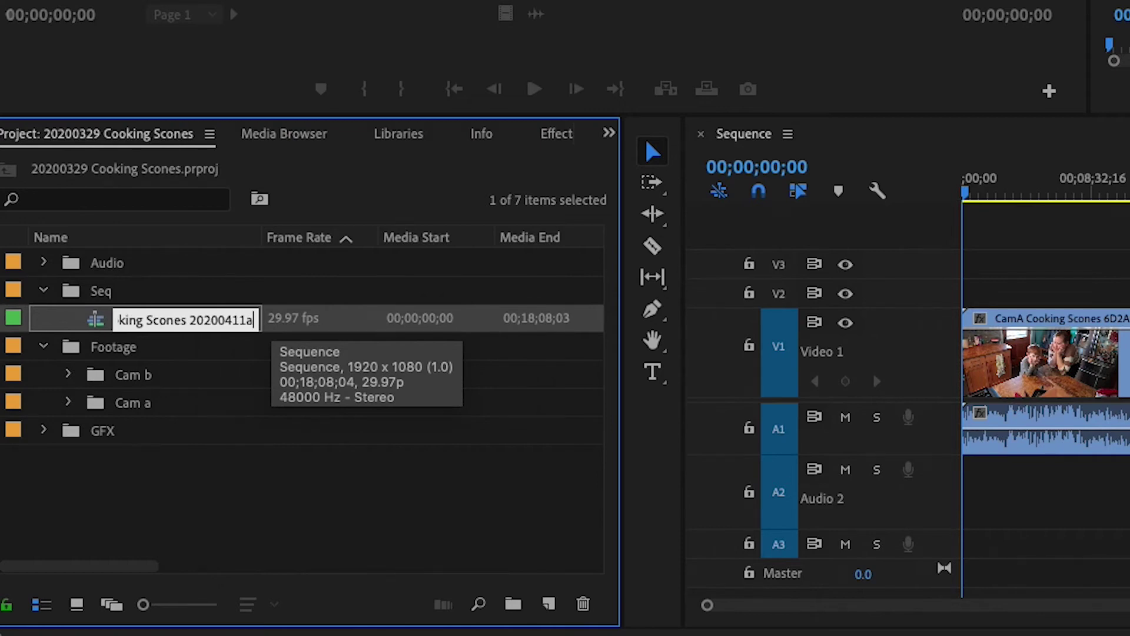
{"action": "key", "text": "Return"}
{"action": "left_click_drag", "start_coordinate": [259, 237], "coordinate": [347, 235]}
{"action": "left_click", "coordinate": [219, 321]}
{"action": "left_click", "coordinate": [324, 318]}
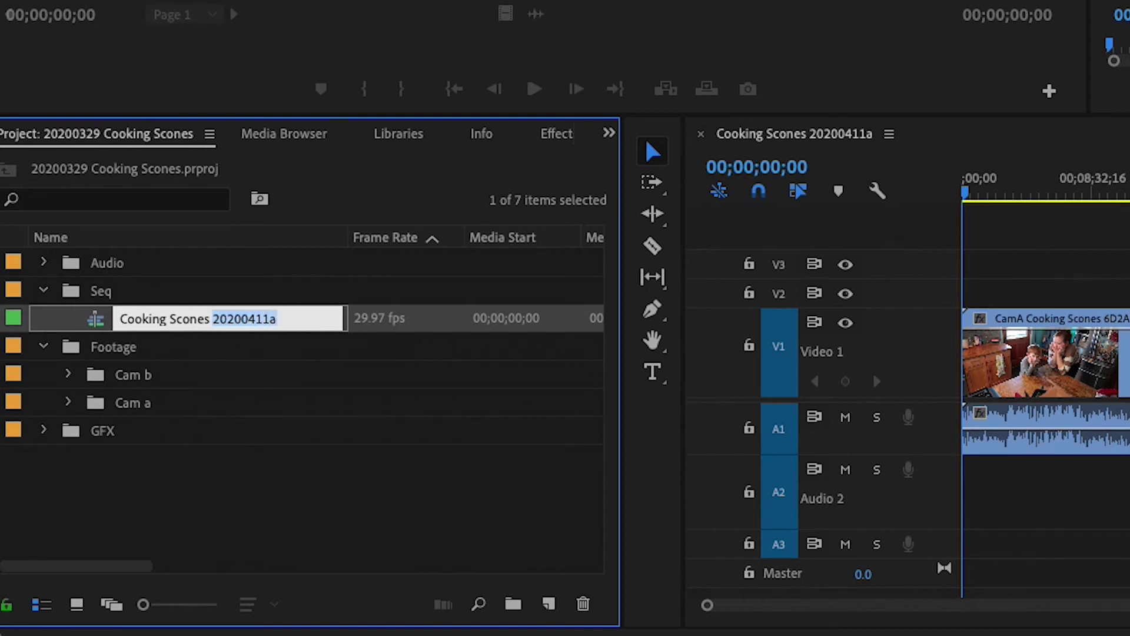
{"action": "left_click", "coordinate": [316, 556]}
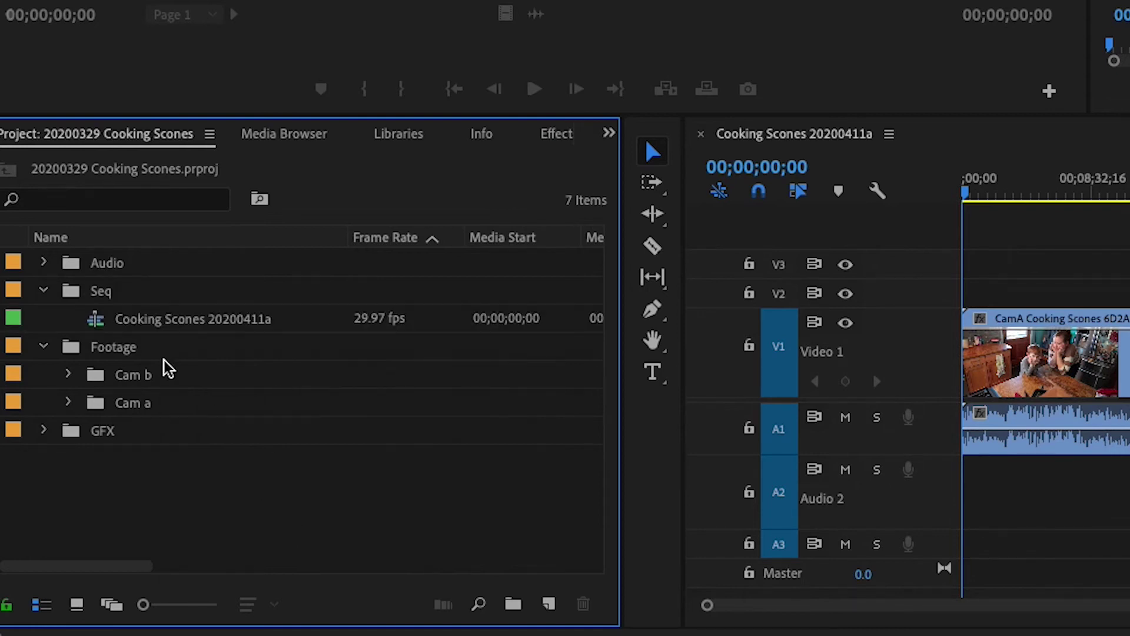
Paste three copies of the Cooking Scones 20200411a sequence into the project
{"action": "left_click", "coordinate": [97, 326]}
{"action": "key", "text": "ctrl+v"}
{"action": "key", "text": "ctrl+v"}
{"action": "key", "text": "ctrl+v"}
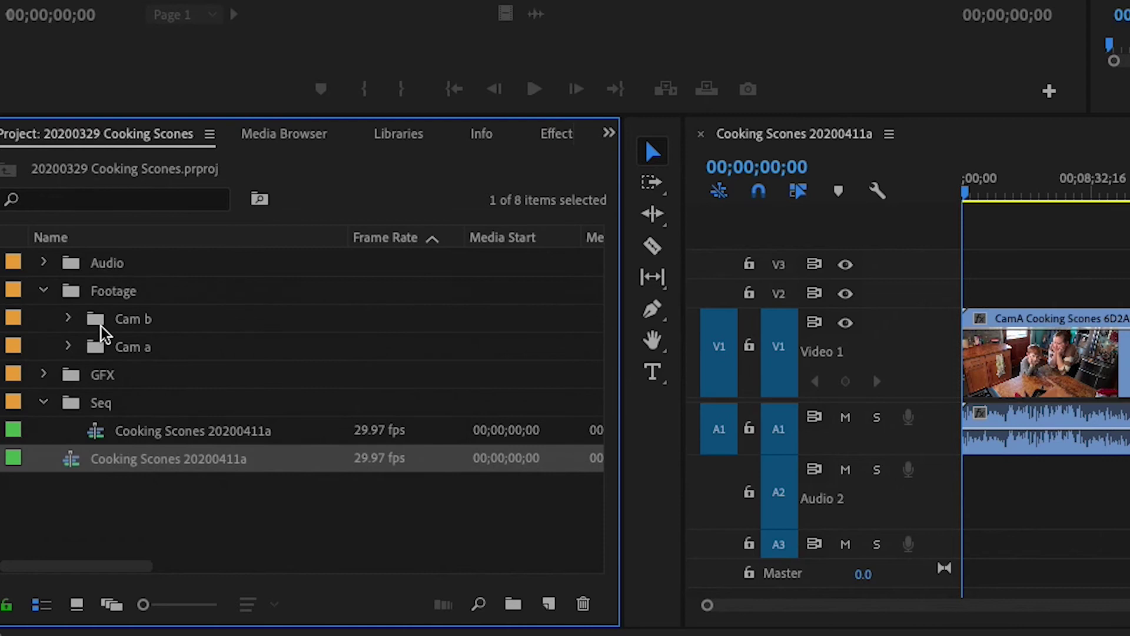
Rename the three sequence copies as Cooking Scones 20200411b, Cooking Scones 20200411c and Cooking Scones 20200412a
{"action": "left_click", "coordinate": [219, 462]}
{"action": "left_click", "coordinate": [219, 461]}
{"action": "left_click", "coordinate": [260, 460]}
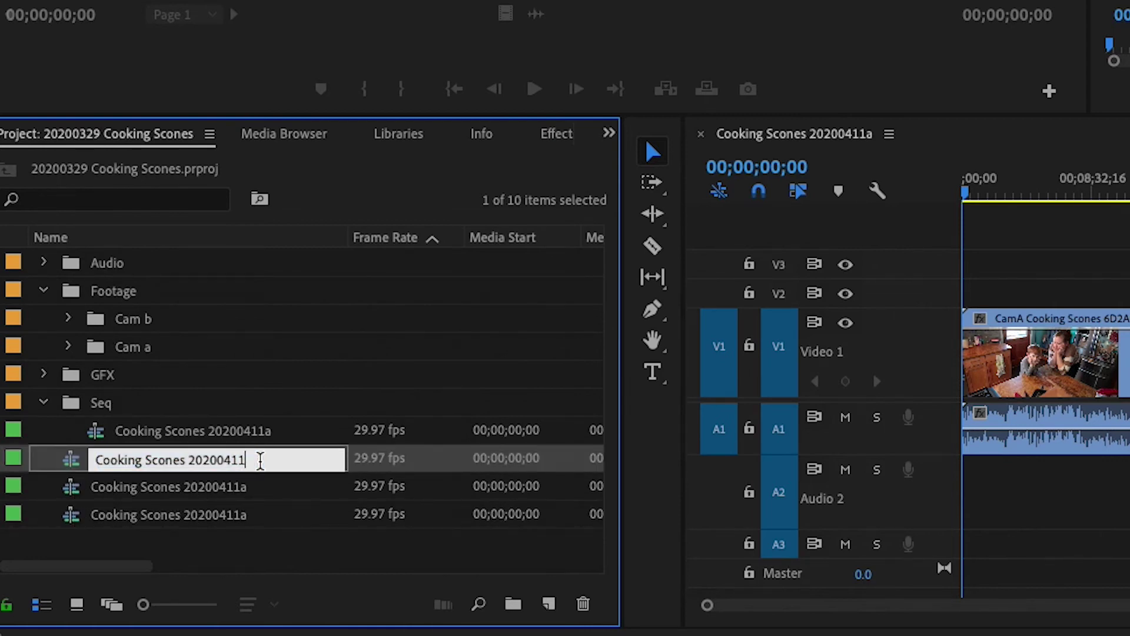
{"action": "type", "text": "b"}
{"action": "key", "text": "Tab"}
{"action": "key", "text": "End"}
{"action": "type", "text": "c"}
{"action": "key", "text": "Tab"}
{"action": "key", "text": "End"}
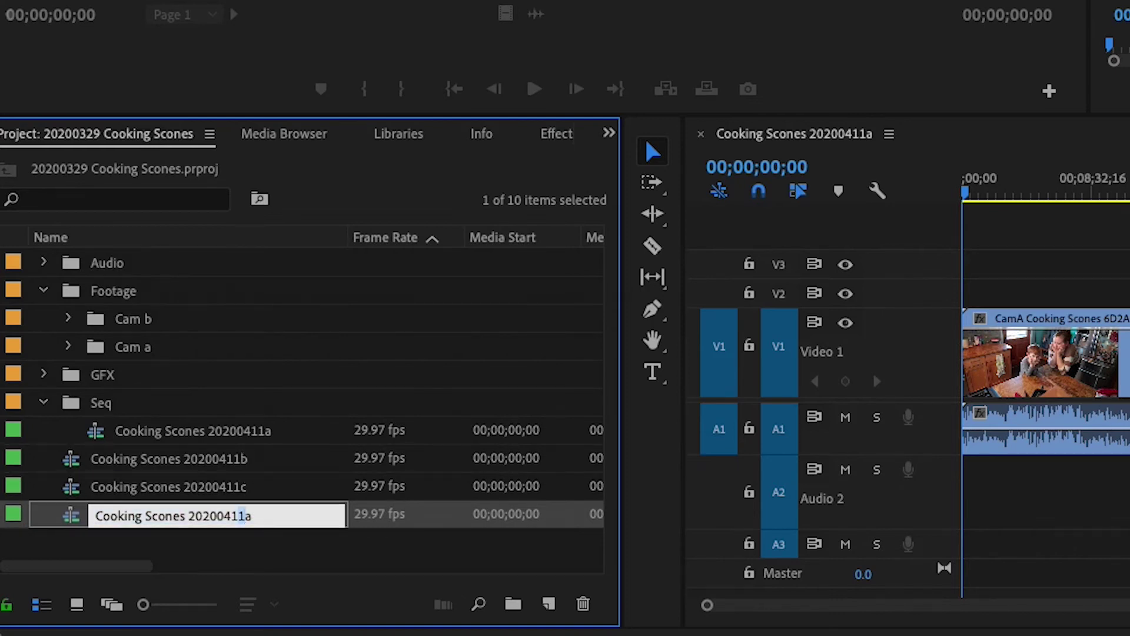
{"action": "key", "text": "Tab"}
Select the 20200411b, 20200411c and 20200412a sequences together and move them into the Seq bin
{"action": "key", "text": "Down"}
{"action": "key", "text": "Down"}
{"action": "key", "text": "Down"}
{"action": "key", "text": "Down"}
{"action": "key", "text": "Down"}
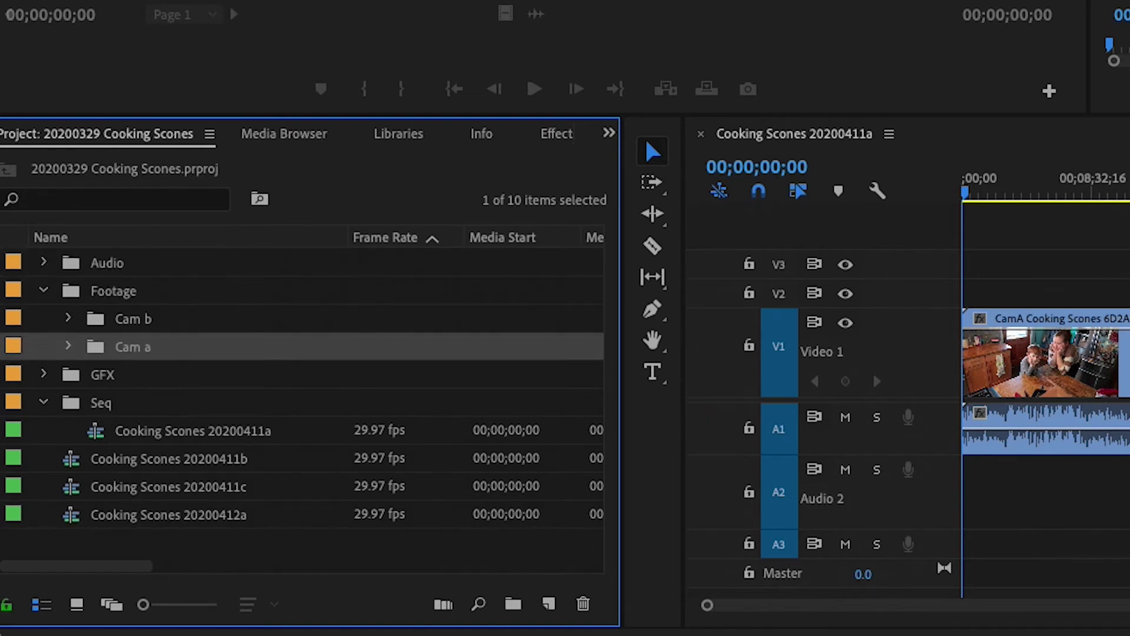
{"action": "key", "text": "Down"}
{"action": "key", "text": "Down"}
{"action": "key", "text": "shift+Down"}
{"action": "key", "text": "shift+Down"}
{"action": "left_click_drag", "start_coordinate": [240, 503], "coordinate": [163, 412]}
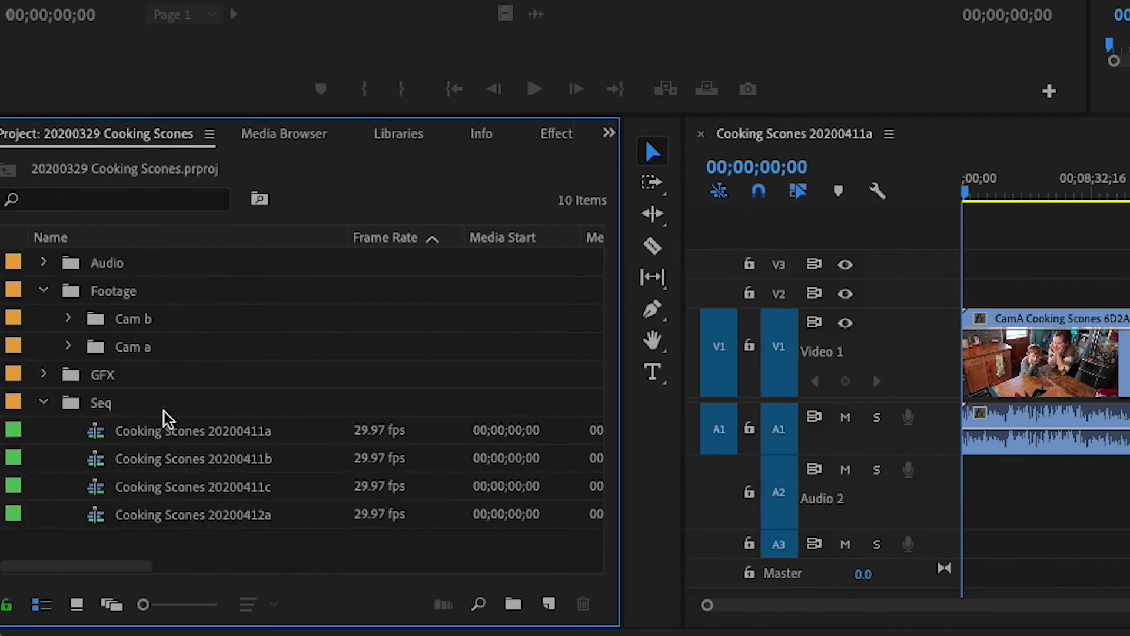
{"action": "left_click", "coordinate": [225, 440]}
{"action": "left_click", "coordinate": [231, 538]}
Create a new bin named Old seq inside the Seq bin
{"action": "left_click", "coordinate": [96, 408]}
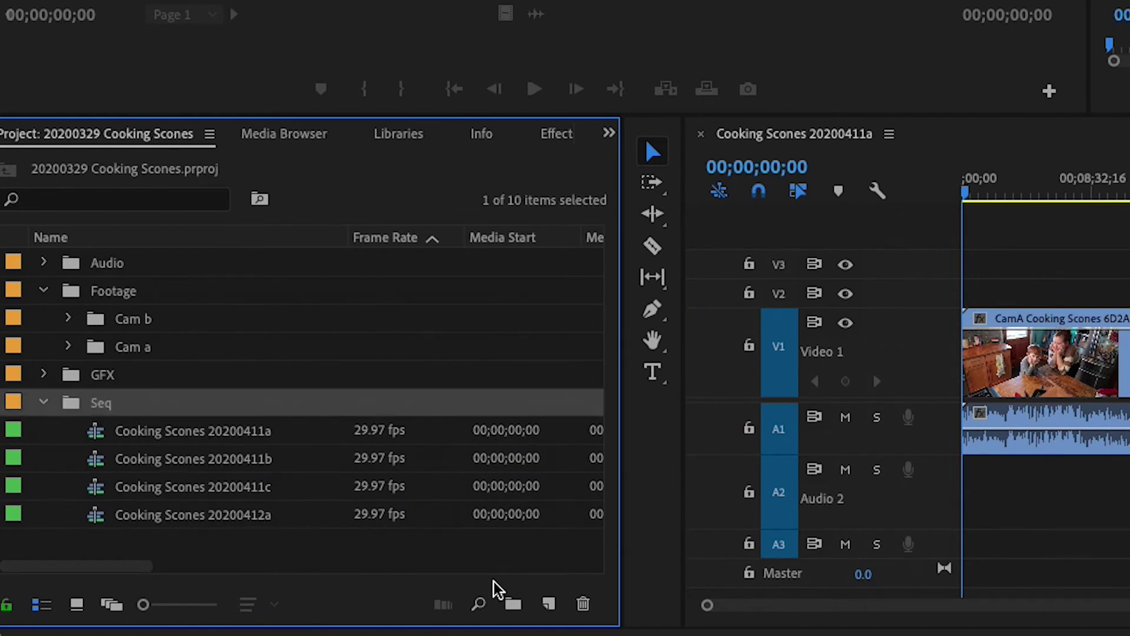
{"action": "left_click", "coordinate": [514, 604]}
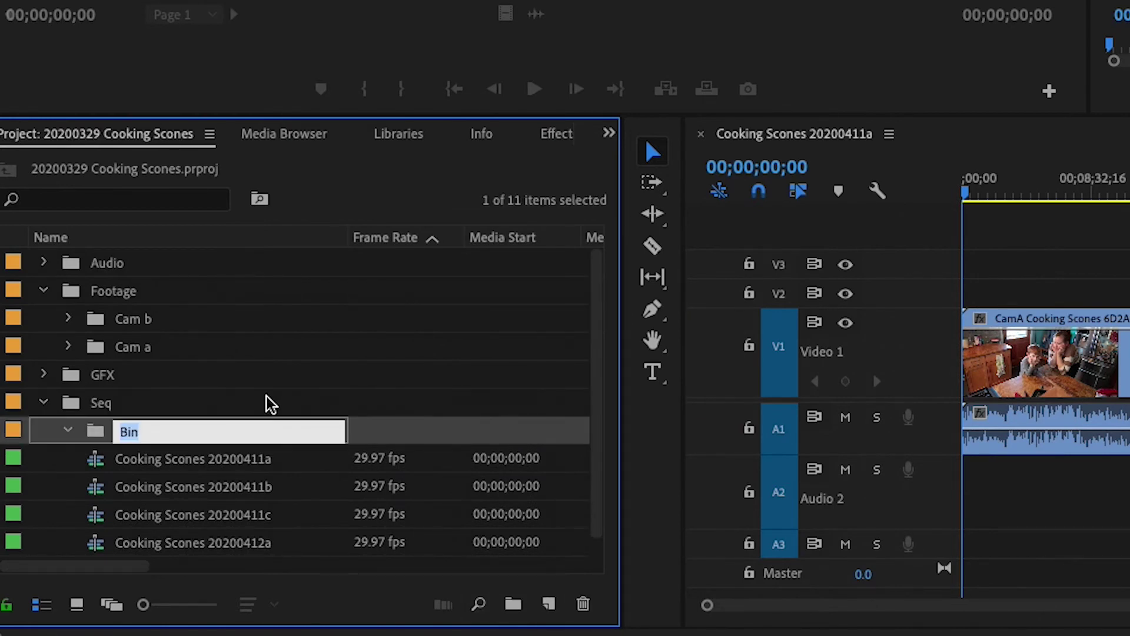
{"action": "type", "text": "Old "}
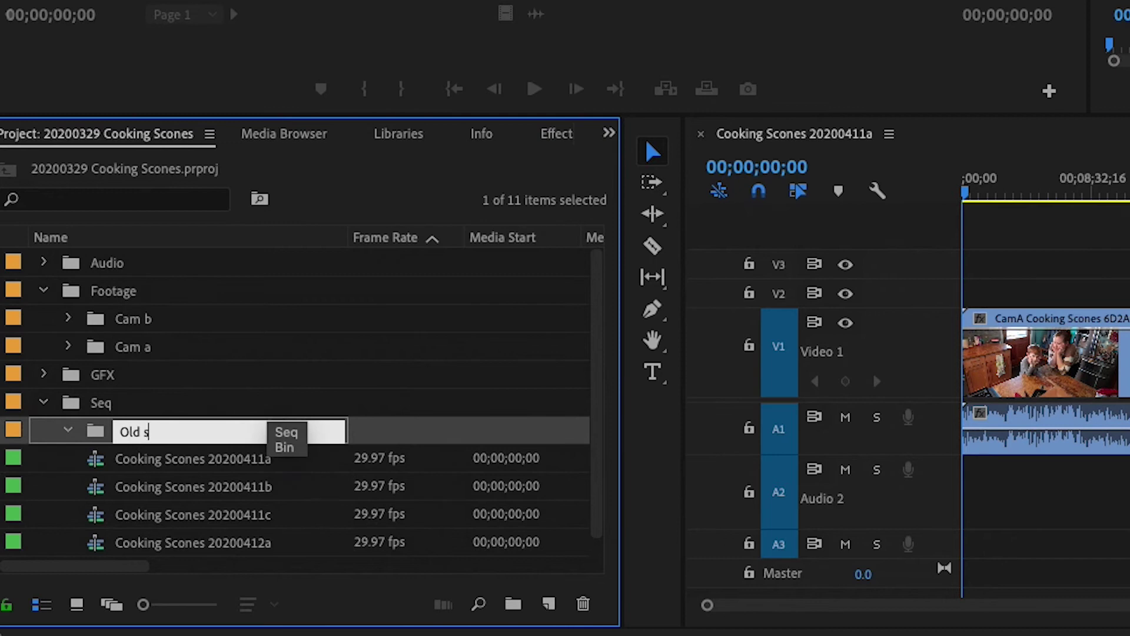
{"action": "type", "text": "seq"}
{"action": "key", "text": "Tab"}
Move the sequences 20200411a, 20200411b and 20200411c into the Old seq bin and collapse that bin
{"action": "left_click", "coordinate": [105, 494]}
{"action": "left_click", "coordinate": [106, 459]}
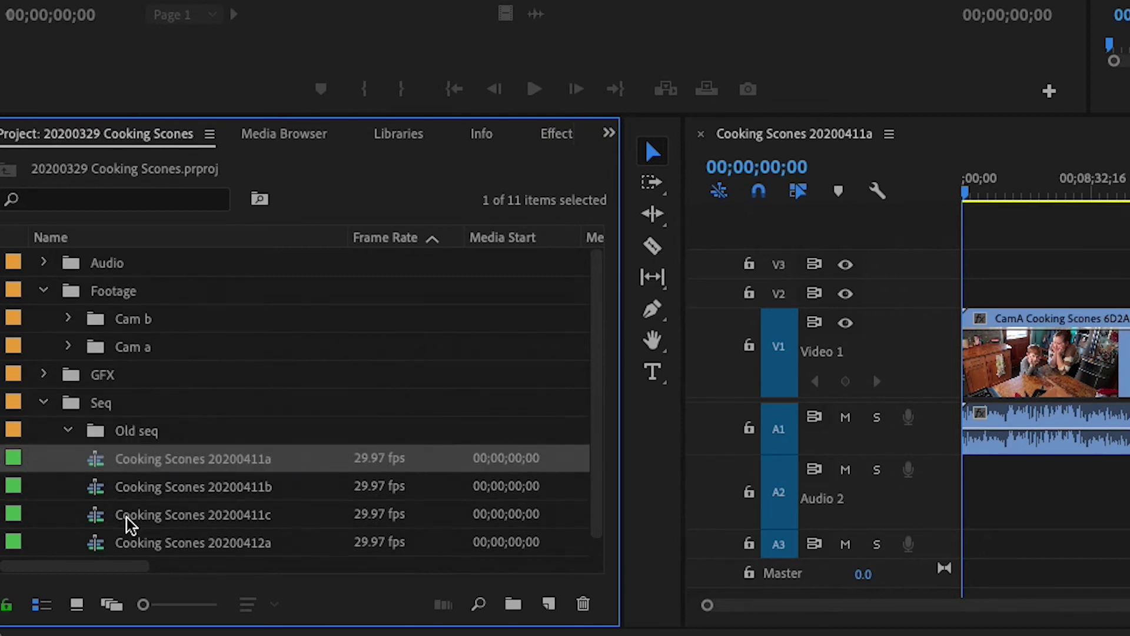
{"action": "left_click", "coordinate": [97, 517], "text": "shift"}
{"action": "left_click_drag", "start_coordinate": [86, 487], "coordinate": [94, 434]}
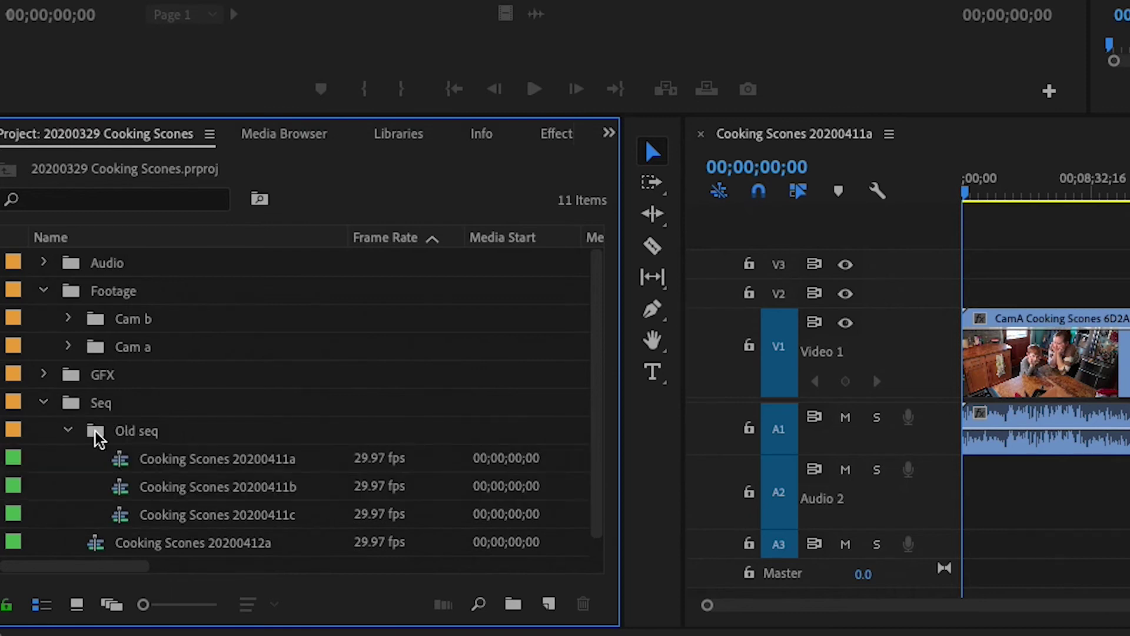
{"action": "left_click", "coordinate": [69, 430]}
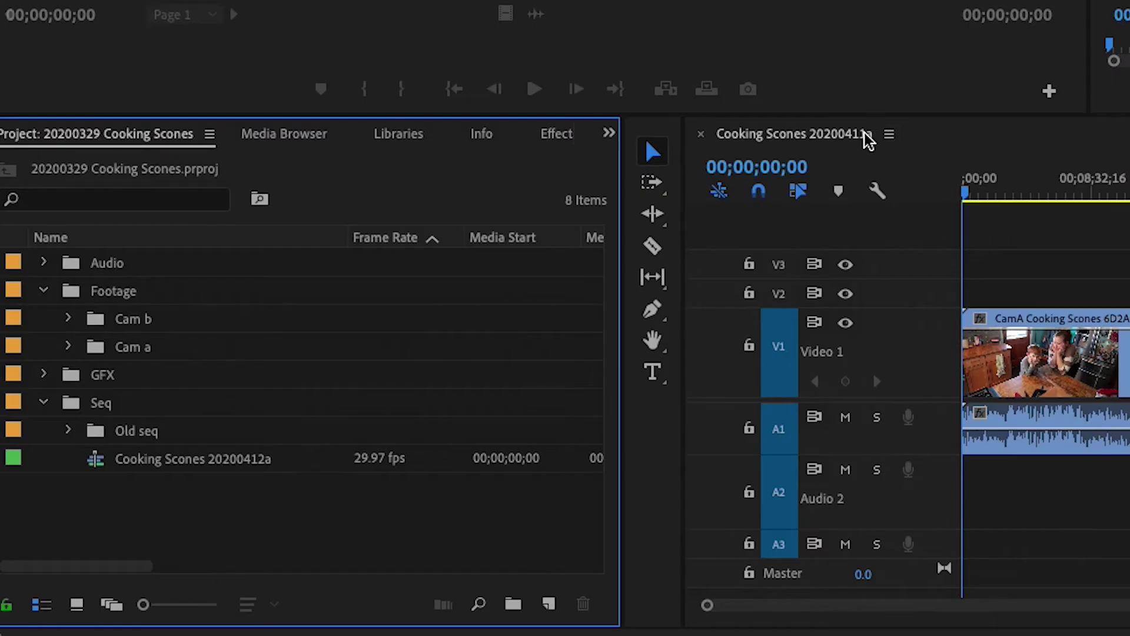
Expand the Old seq bin to check its sequences against the open timeline, and collapse it again
{"action": "left_click", "coordinate": [865, 139]}
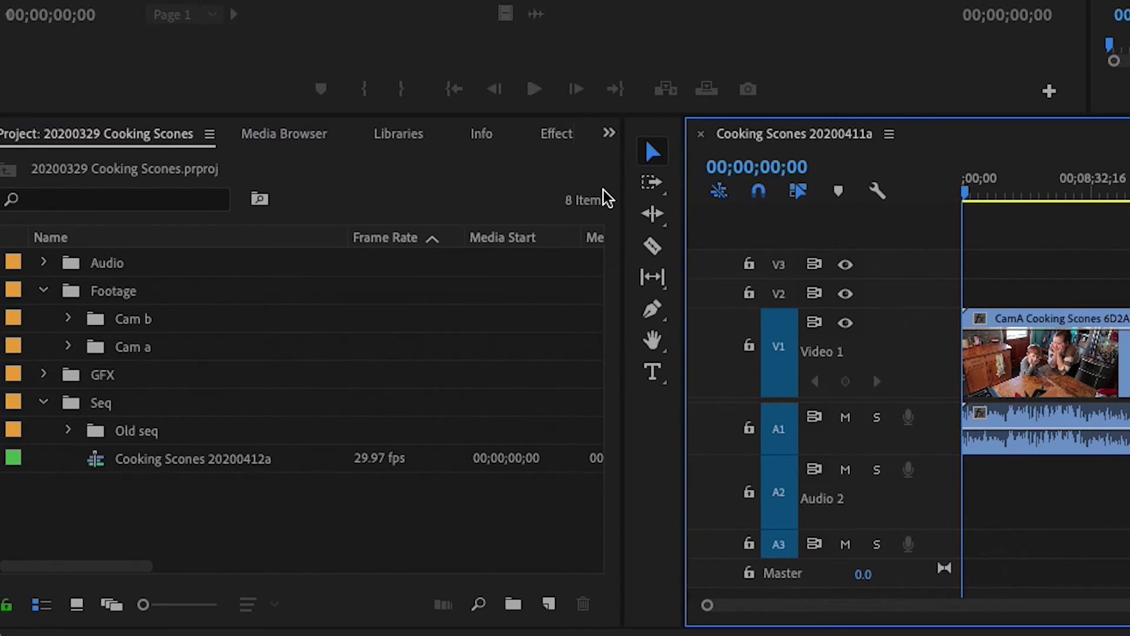
{"action": "left_click", "coordinate": [69, 430]}
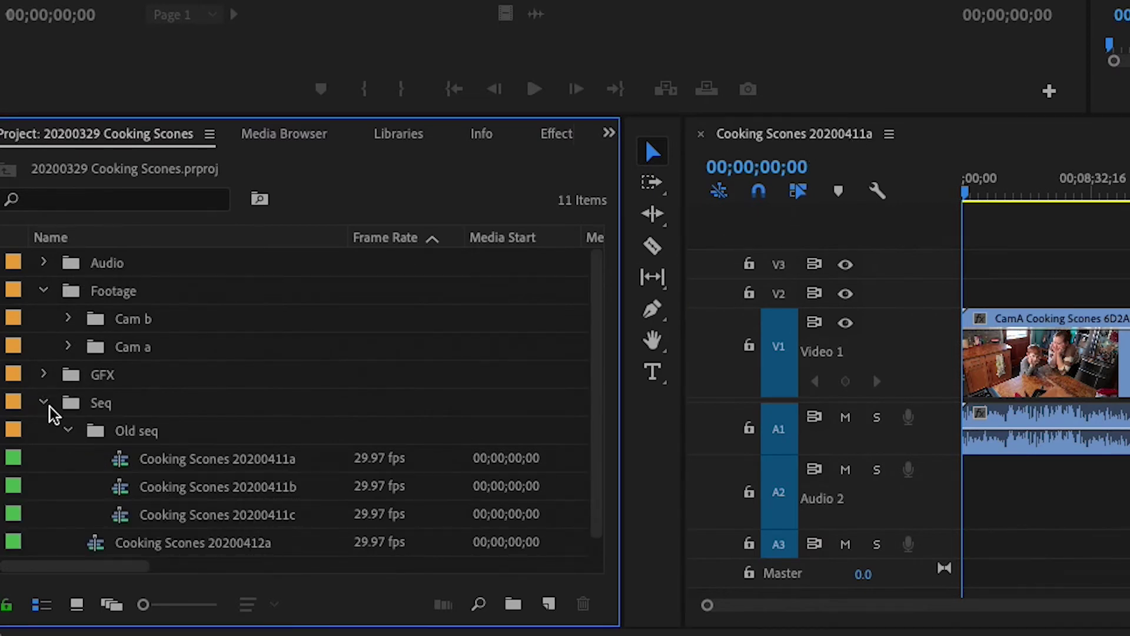
{"action": "left_click", "coordinate": [68, 431]}
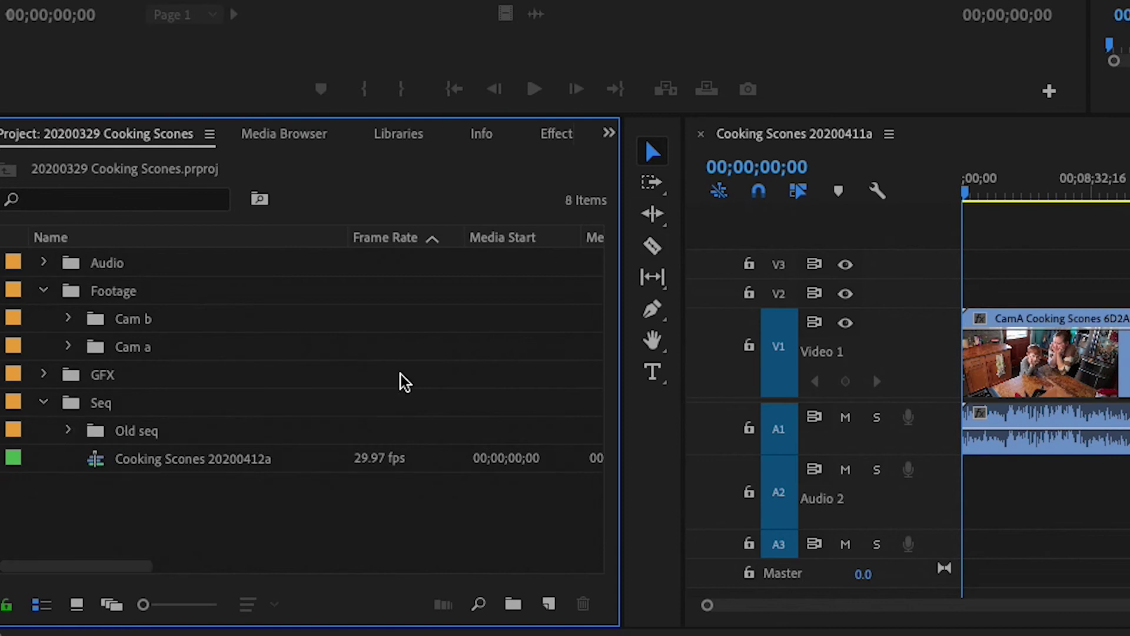
Open Cooking Scones 20200412a as a second timeline and return to the Cooking Scones 20200411a timeline
{"action": "double_click", "coordinate": [191, 462]}
{"action": "left_click", "coordinate": [839, 140]}
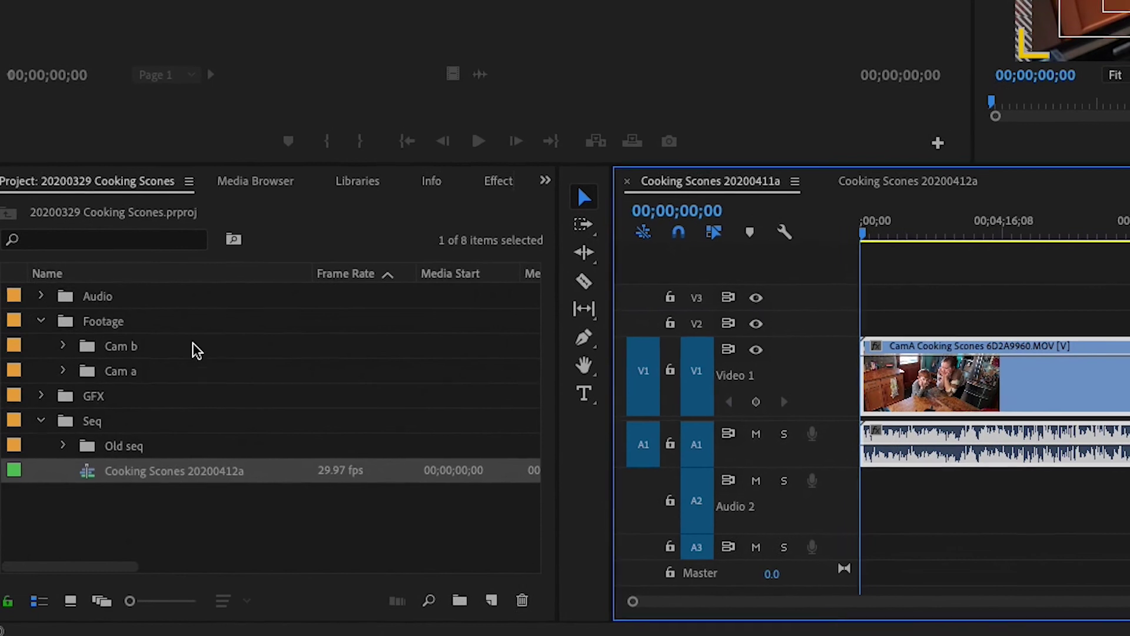
{"action": "left_click", "coordinate": [137, 371]}
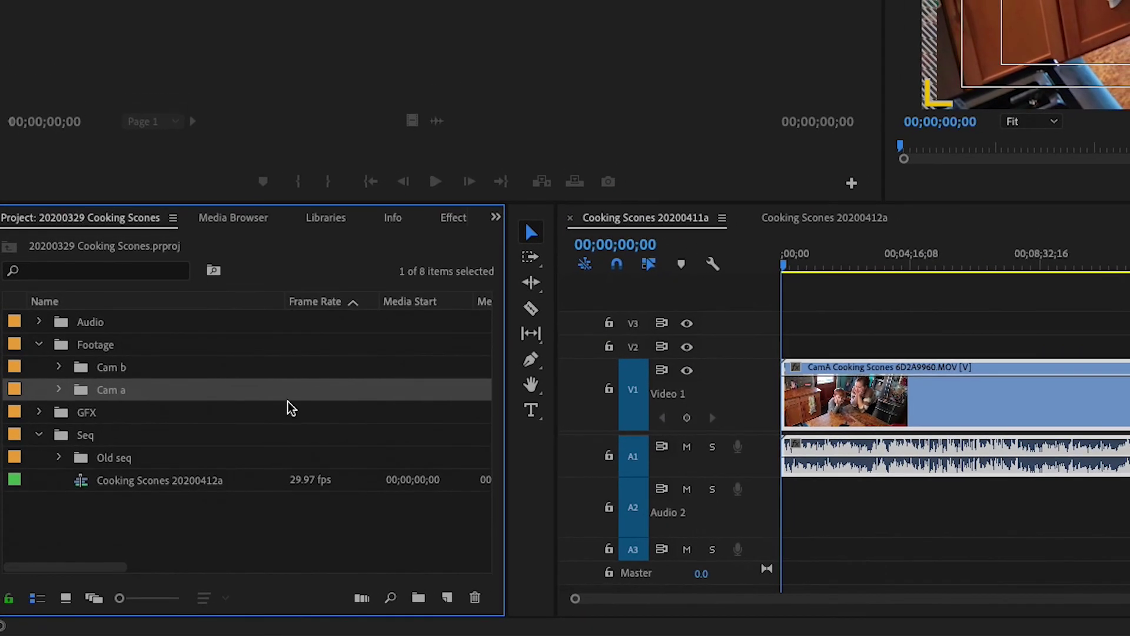
{"action": "left_click_drag", "start_coordinate": [78, 390], "coordinate": [93, 397]}
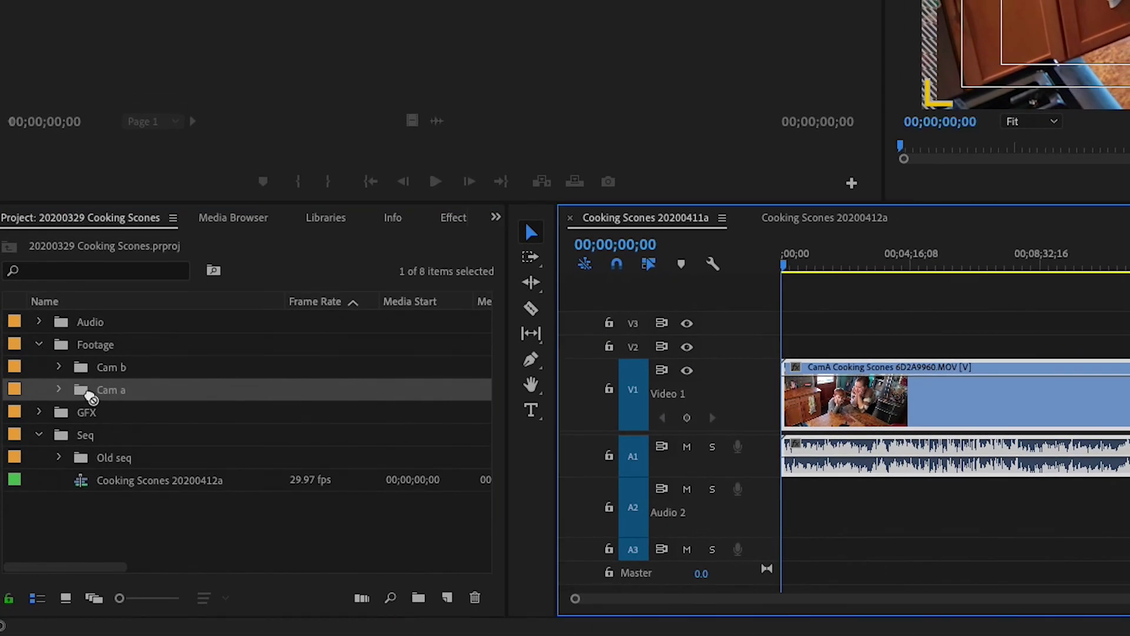
{"action": "left_click_drag", "start_coordinate": [236, 398], "coordinate": [238, 398]}
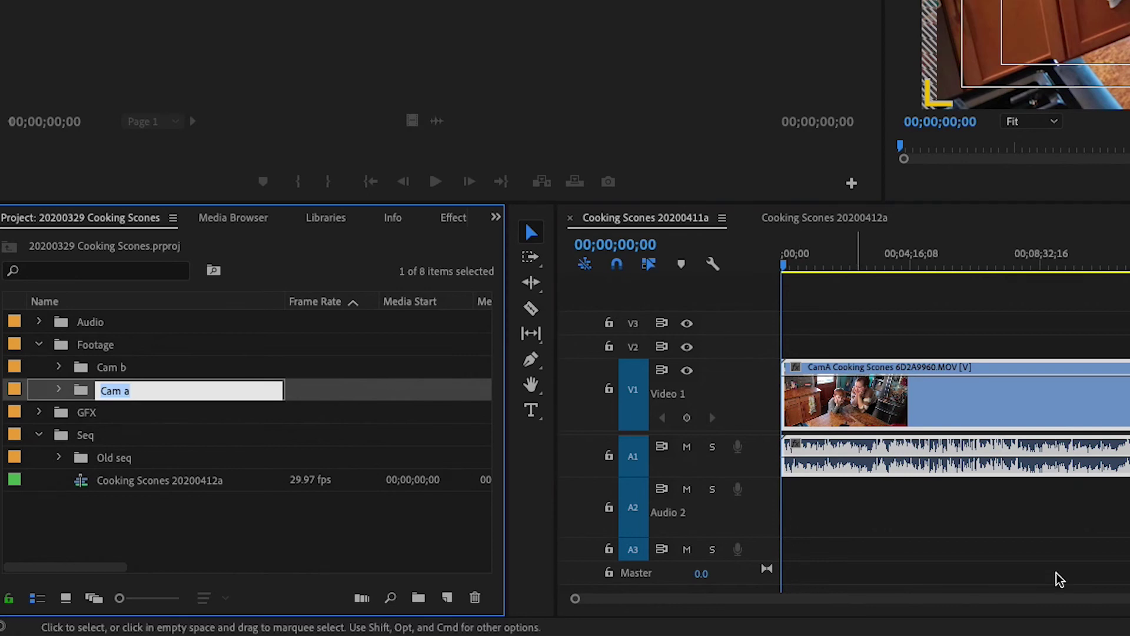
Compare the timelines of Cooking Scones 20200411a and 20200412a, and close Cooking Scones 20200411a
{"action": "left_click_drag", "start_coordinate": [1119, 598], "coordinate": [1129, 598]}
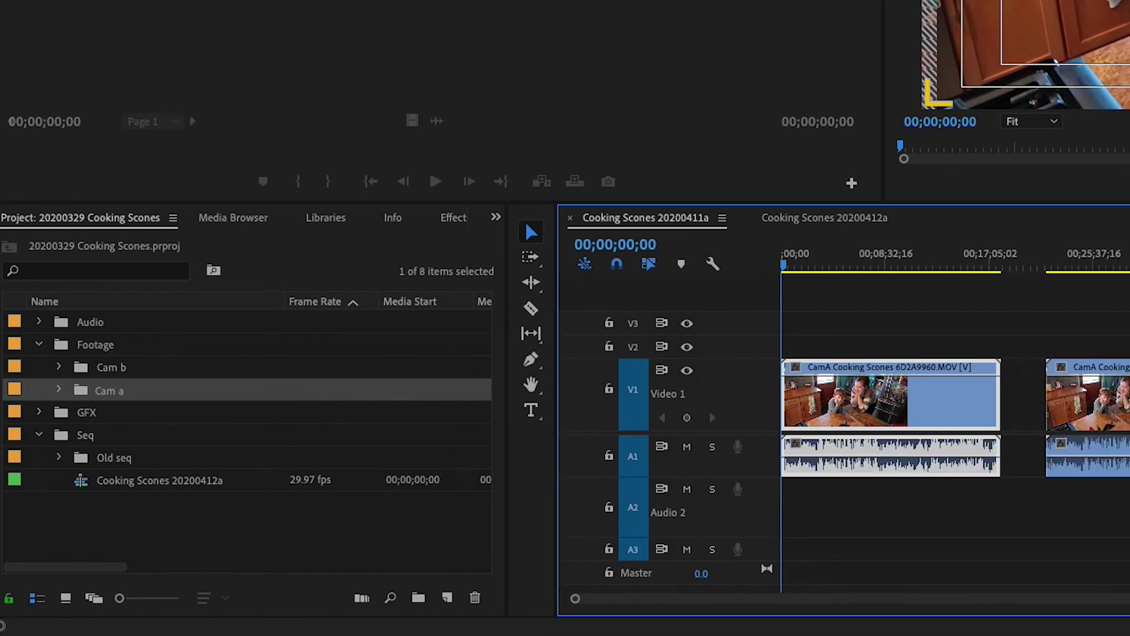
{"action": "left_click", "coordinate": [801, 217]}
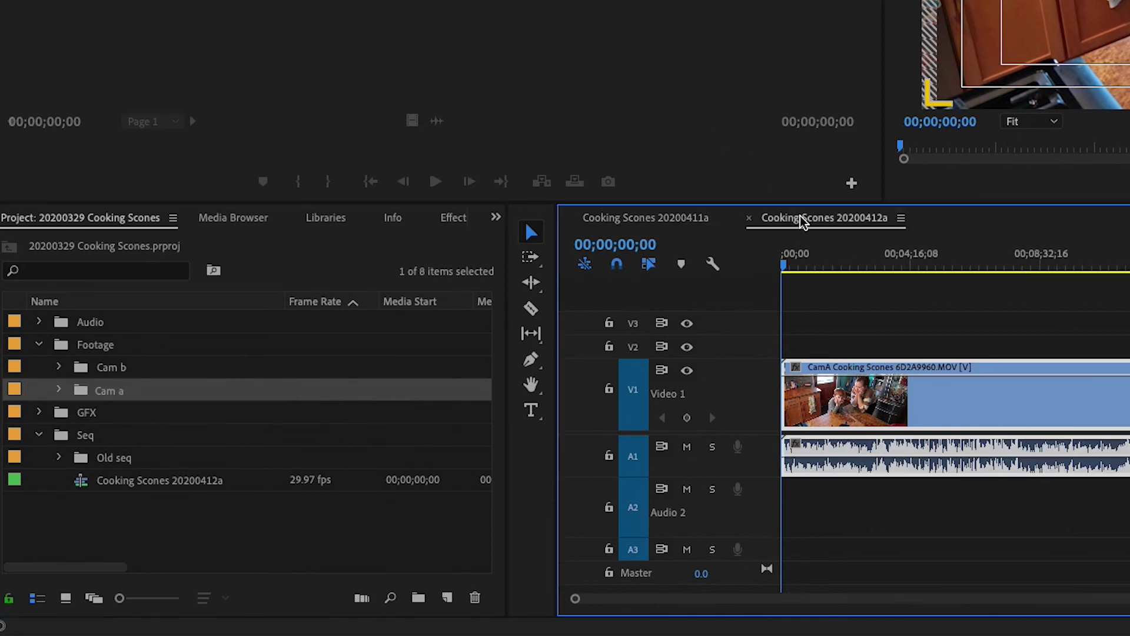
{"action": "left_click", "coordinate": [660, 219]}
{"action": "left_click", "coordinate": [853, 219]}
{"action": "left_click", "coordinate": [664, 222]}
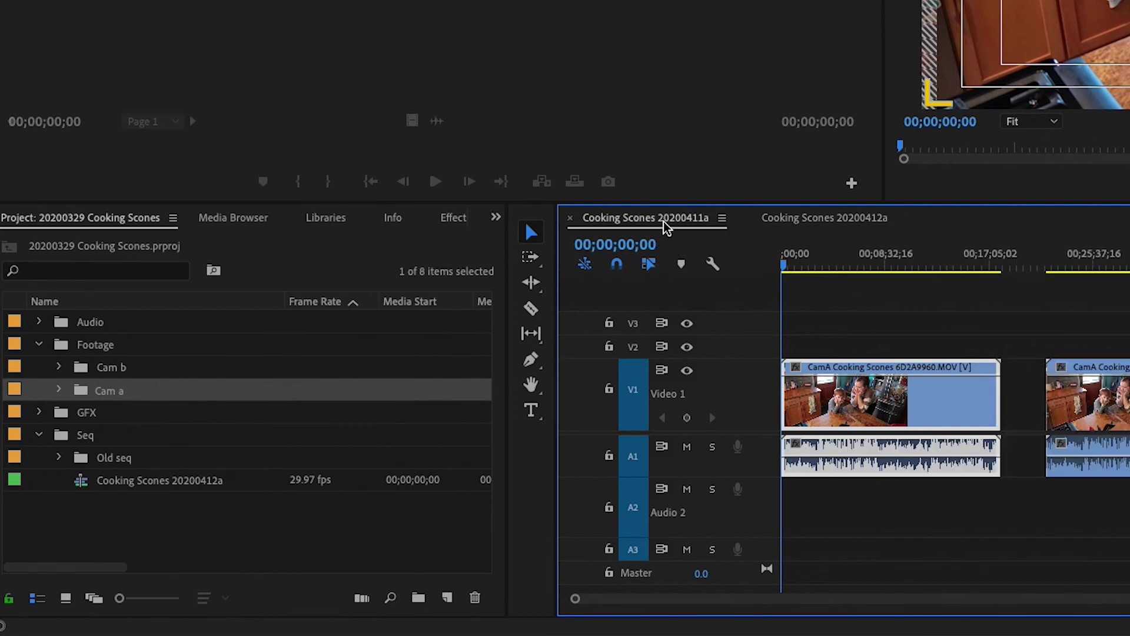
{"action": "left_click", "coordinate": [568, 219]}
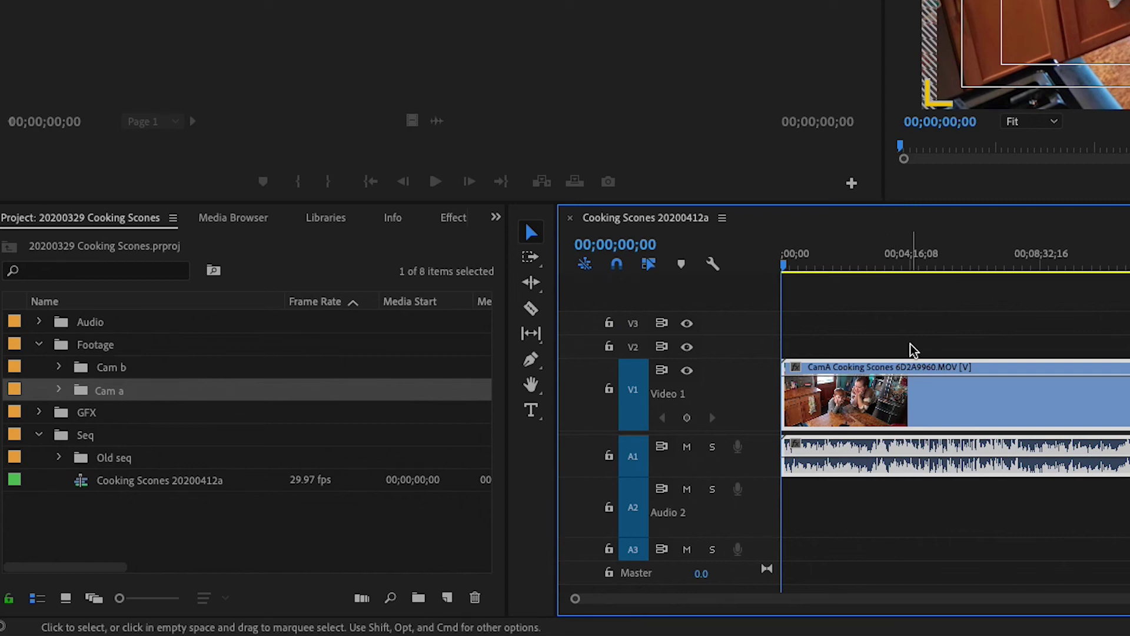
Deselect the clips in Cooking Scones 20200412a, place the playhead at 00;06;29;13 and save the project
{"action": "left_click", "coordinate": [897, 318]}
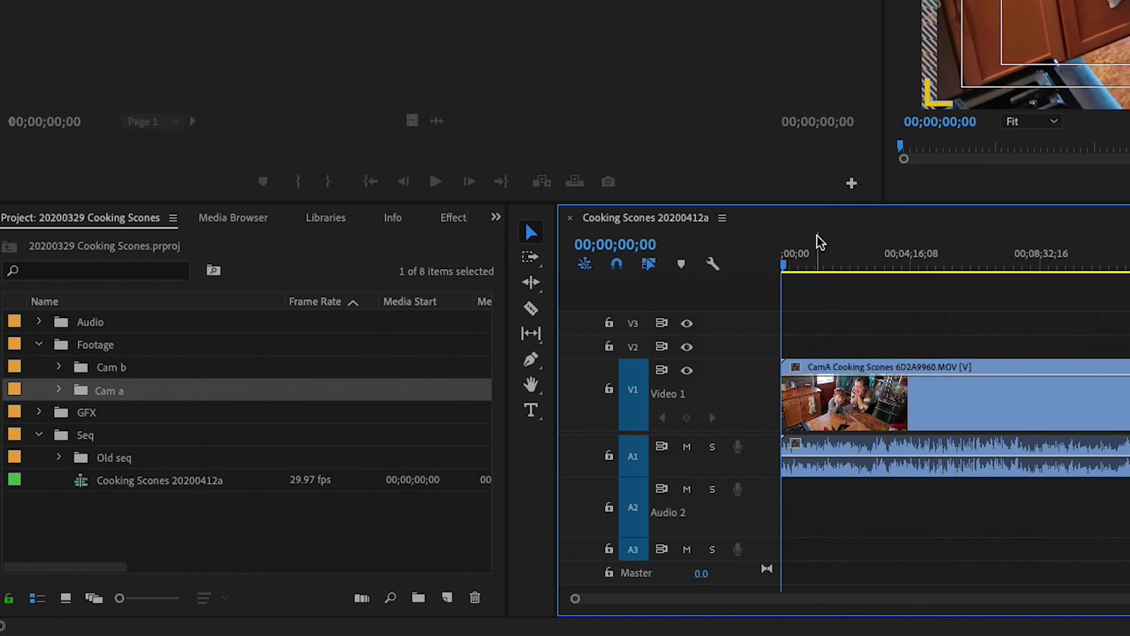
{"action": "left_click", "coordinate": [978, 265]}
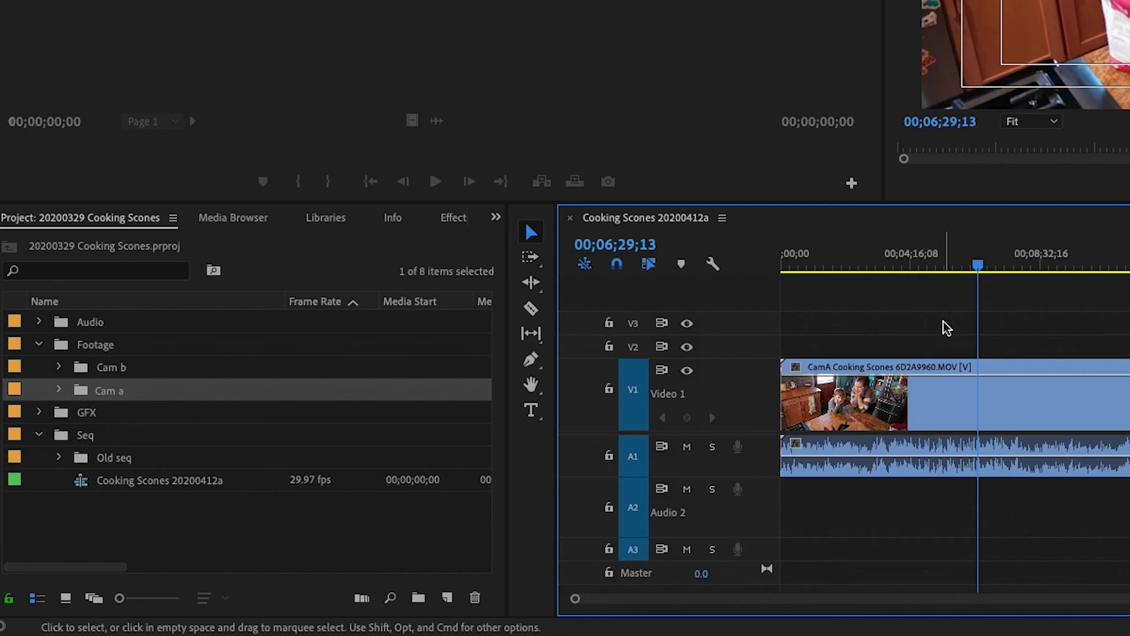
{"action": "key", "text": "super+s"}
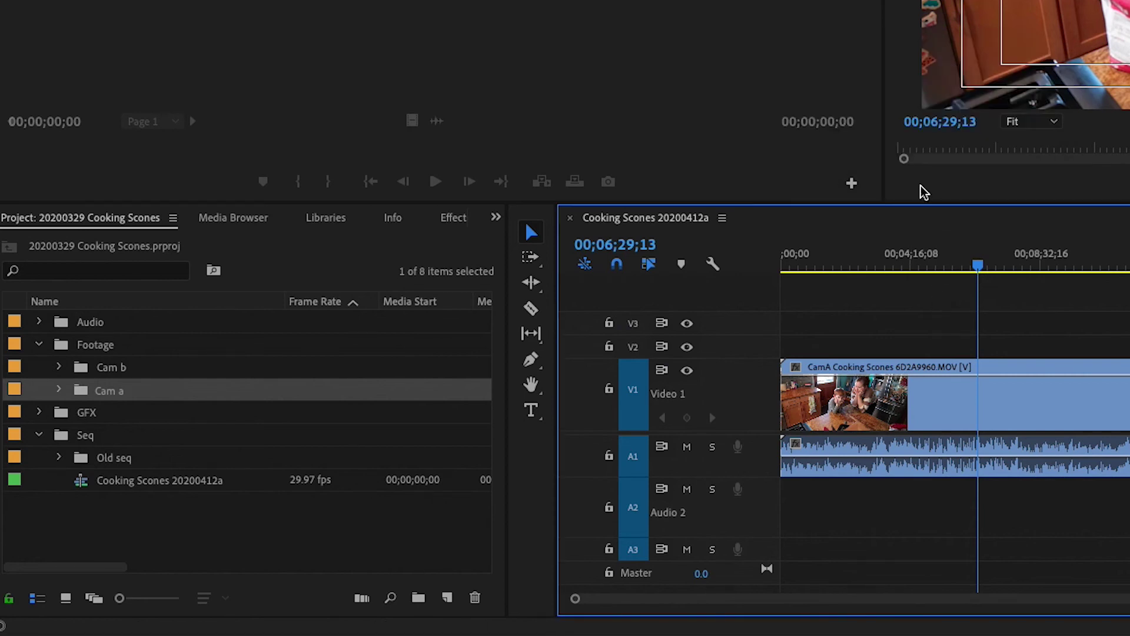